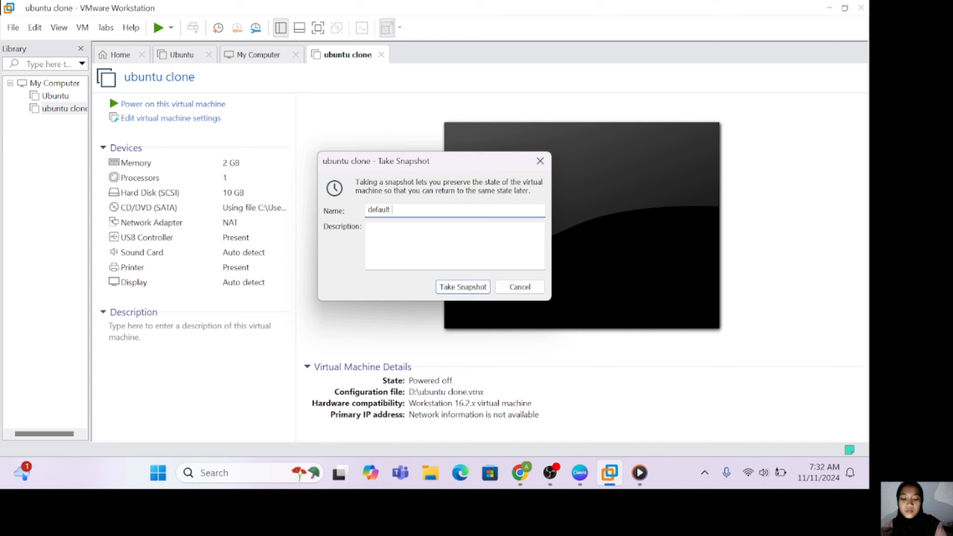
Step: Take a snapshot of the ubuntu clone named "default ubuntu" and review it in the Snapshot Manager
type("ntu")
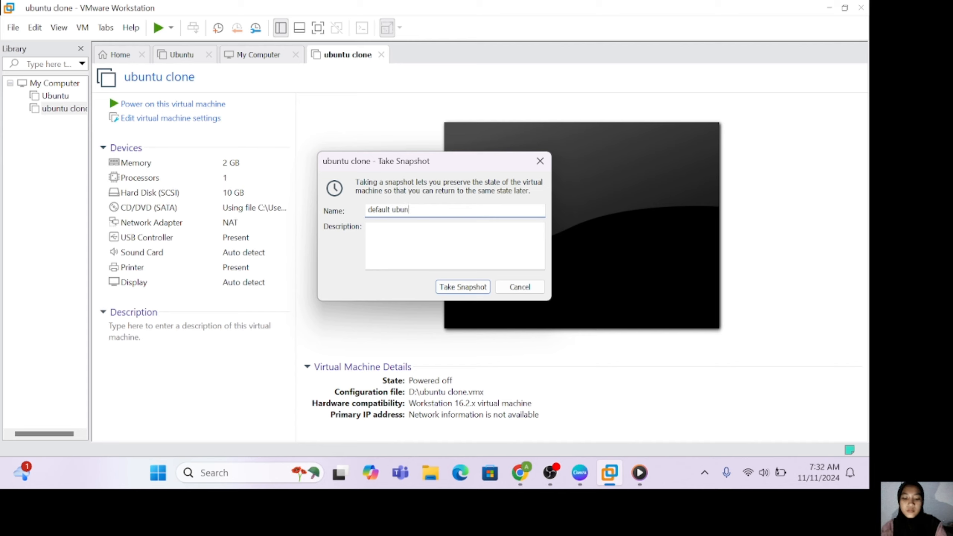
left_click(480, 289)
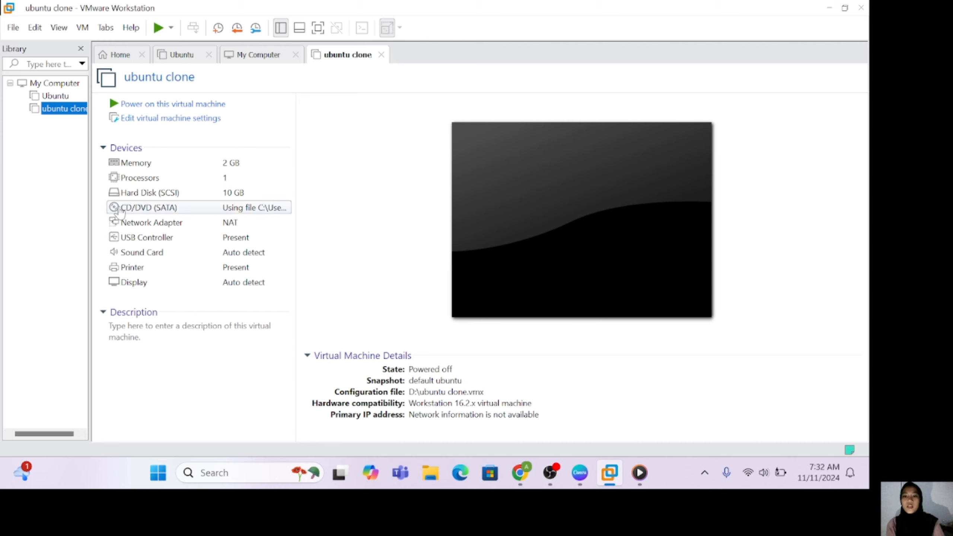
right_click(60, 114)
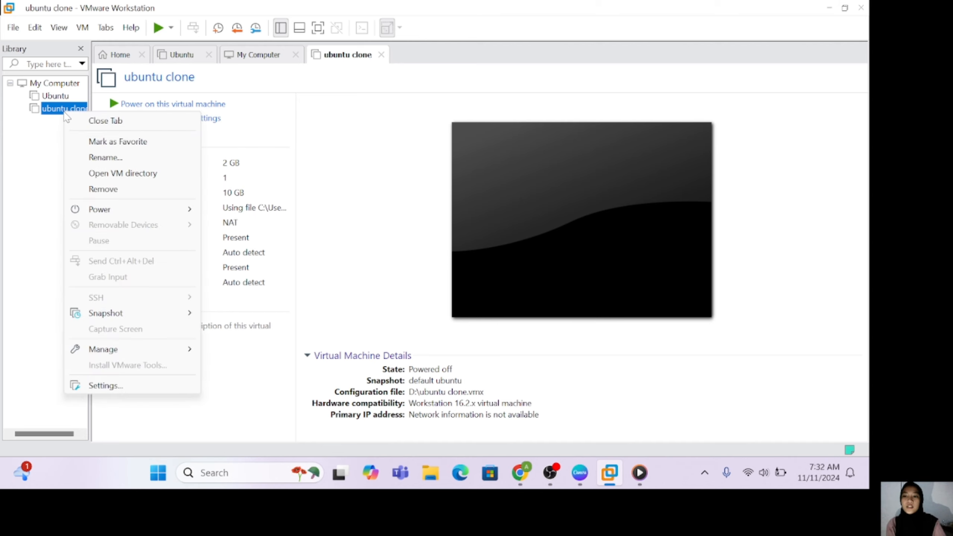
mouse_move(136, 316)
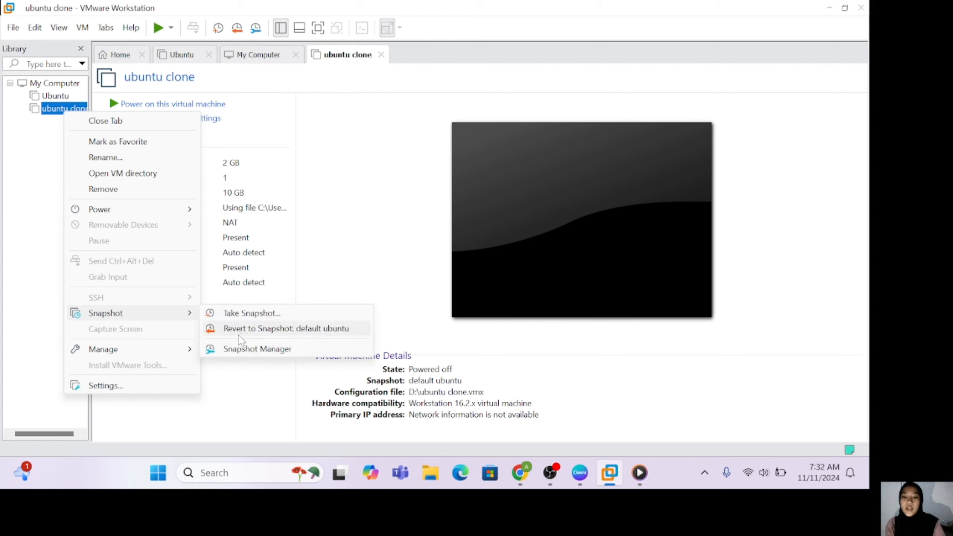
left_click(276, 349)
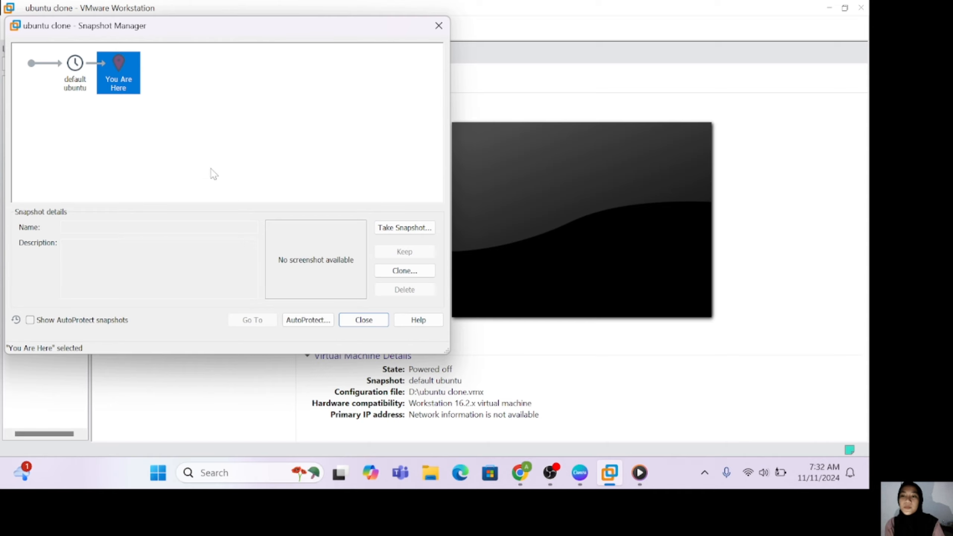
key("Escape")
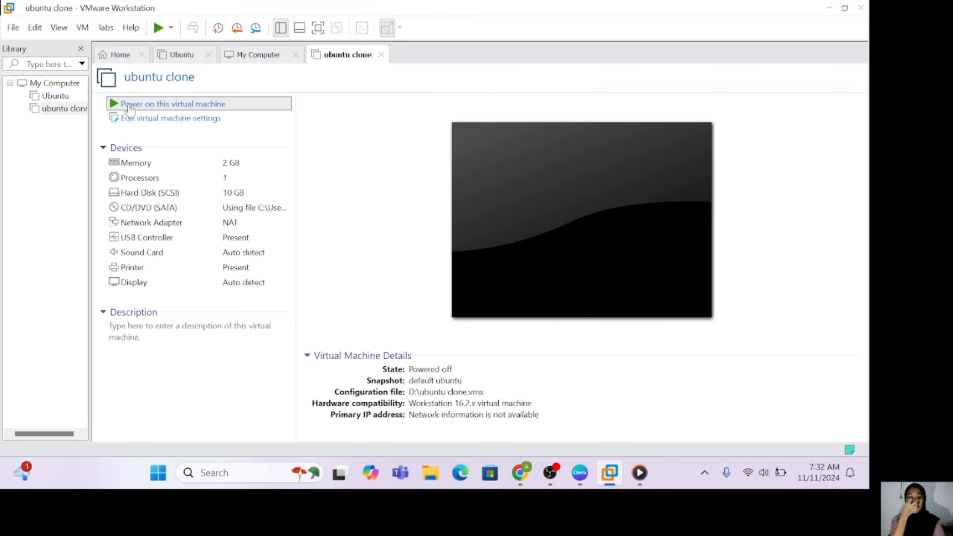
Step: Power on the ubuntu clone virtual machine and list the home directory with ls
left_click(129, 109)
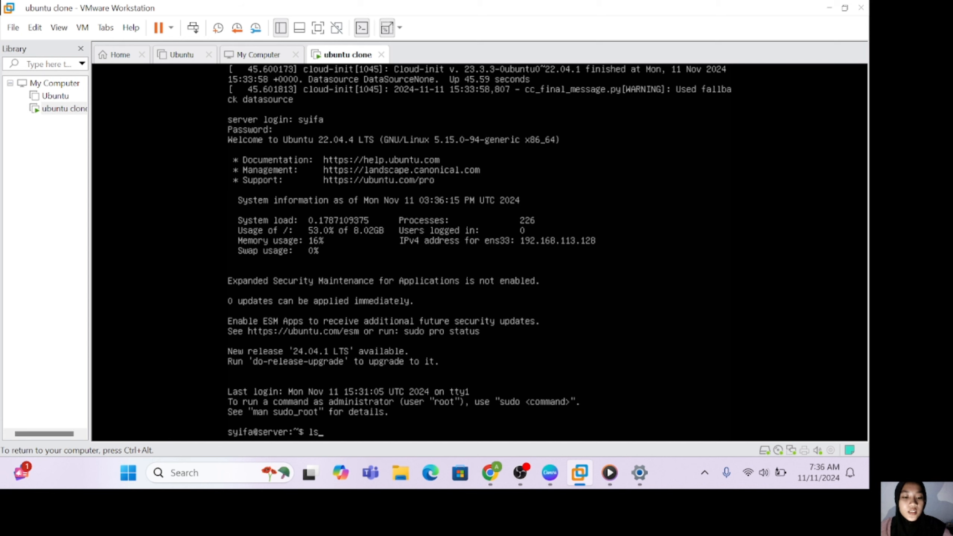
key("Return")
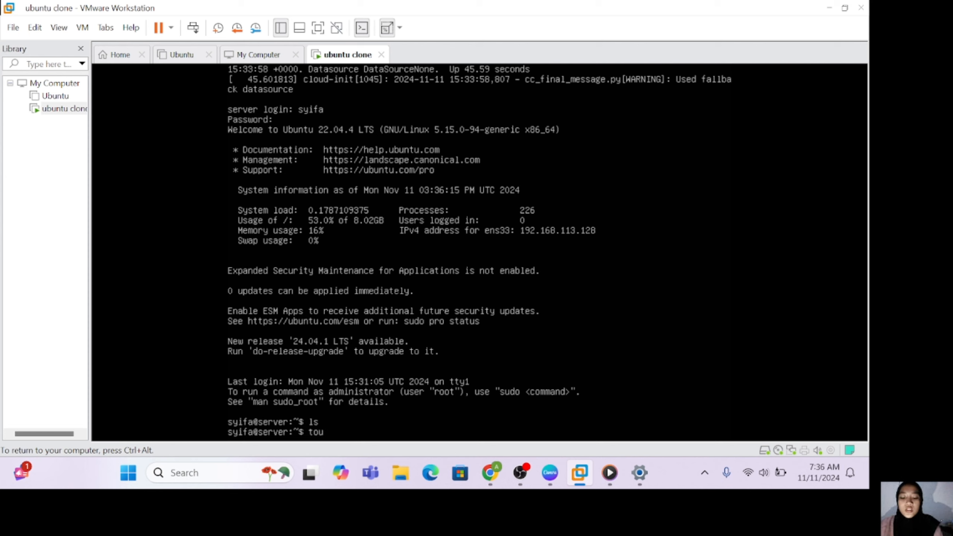
Step: Create the empty files a.txt, b.txt and c.txt with touch and list the home directory's contents
type("a.txt")
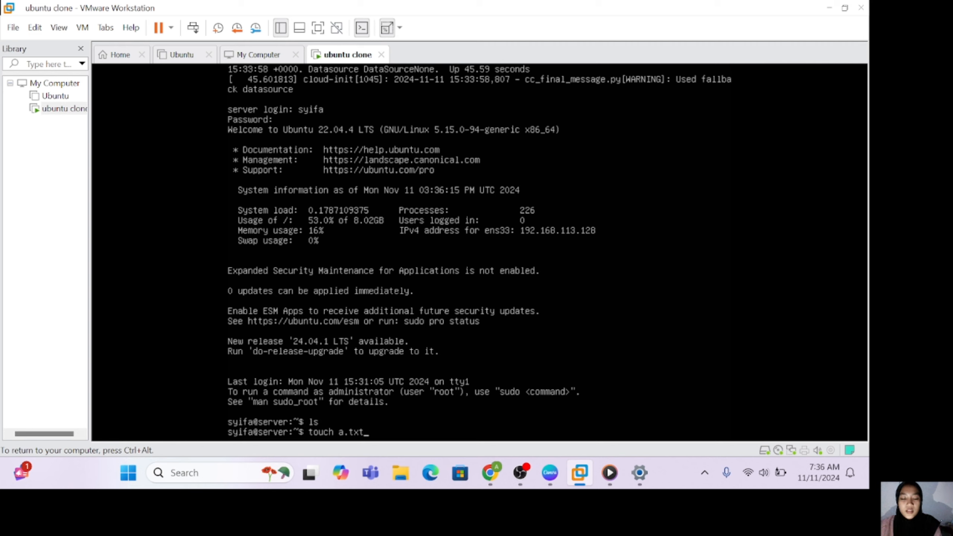
type(" b")
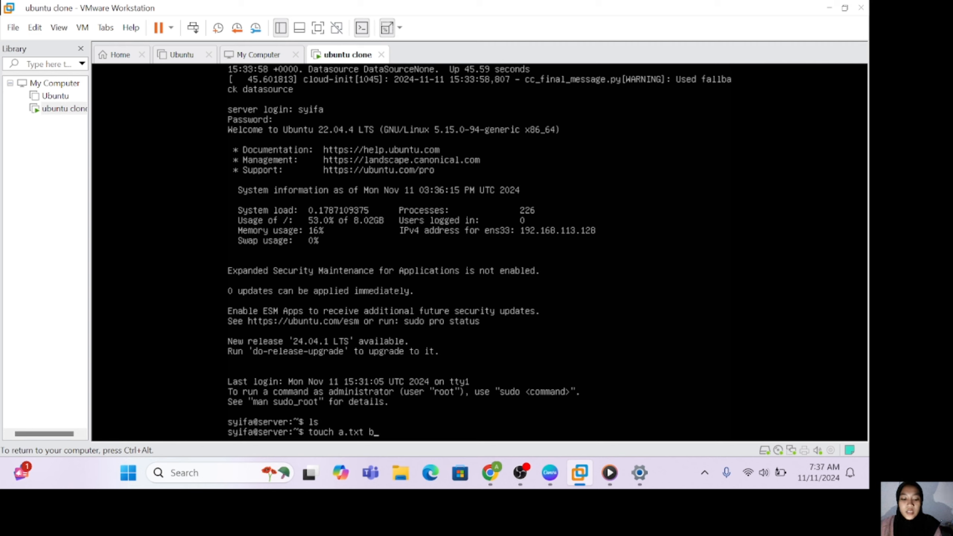
type(".")
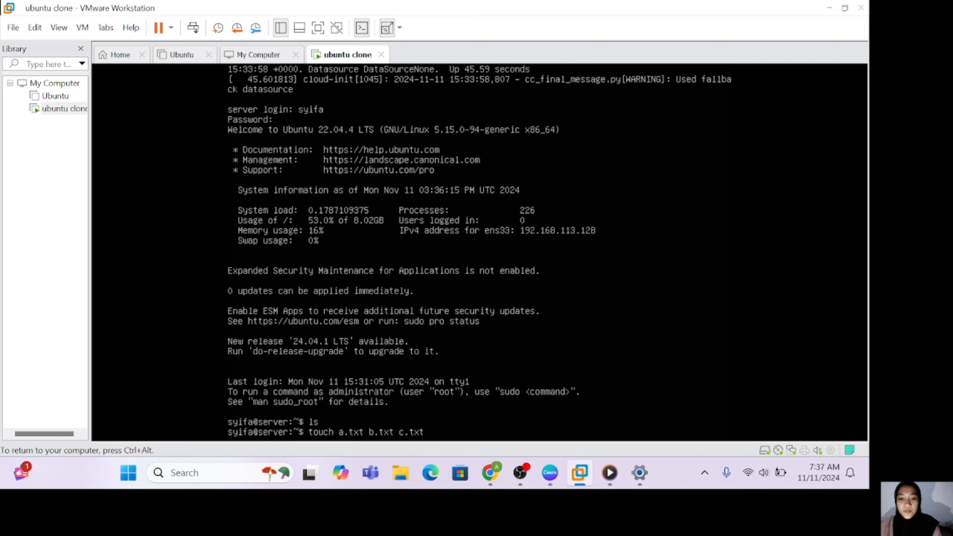
type("txt c.txt")
key("Return")
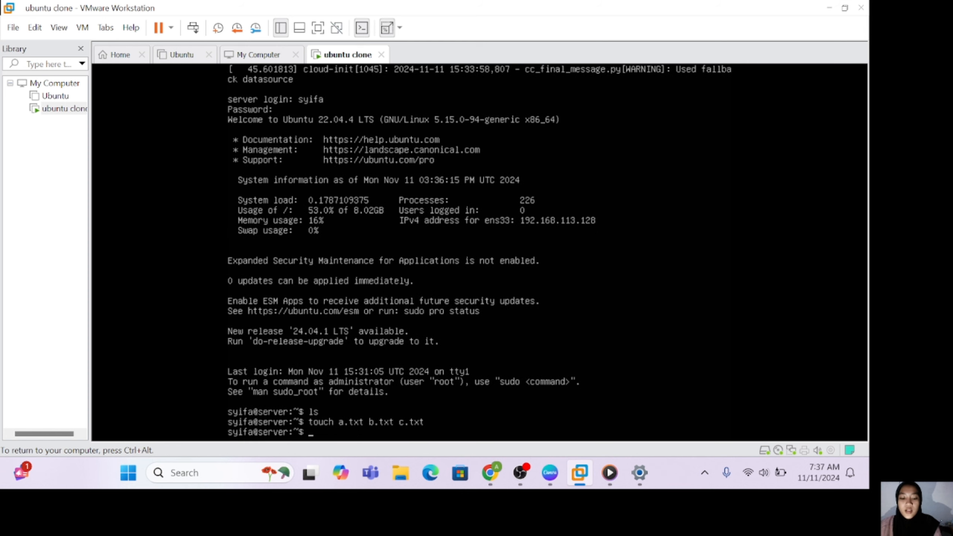
type("la")
key("Return")
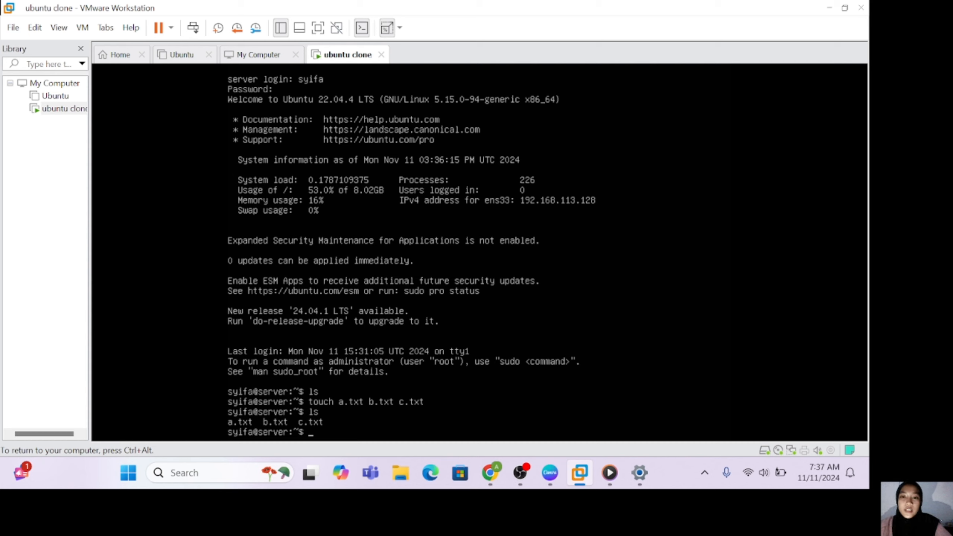
Step: Release input from the guest and shut down the ubuntu clone's guest operating system
key("ctrl+alt")
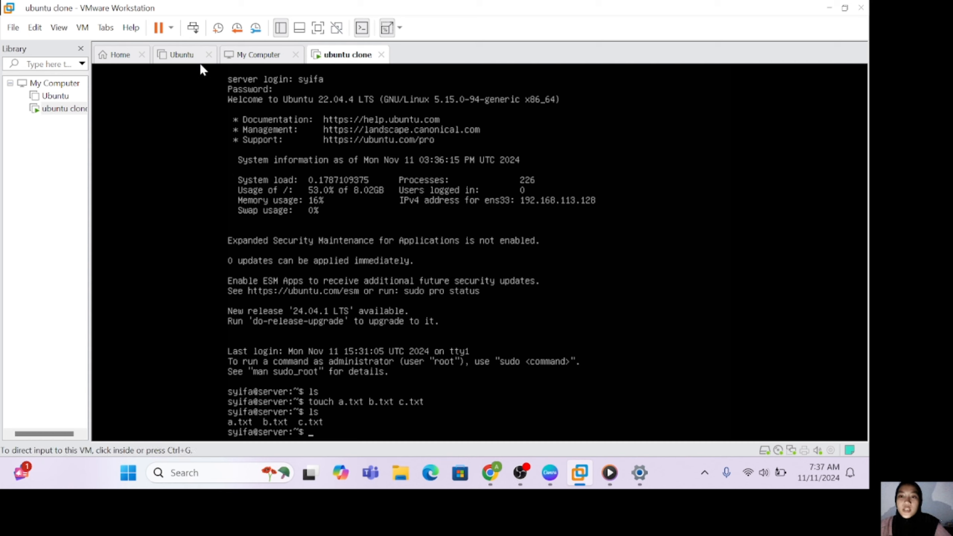
left_click(171, 27)
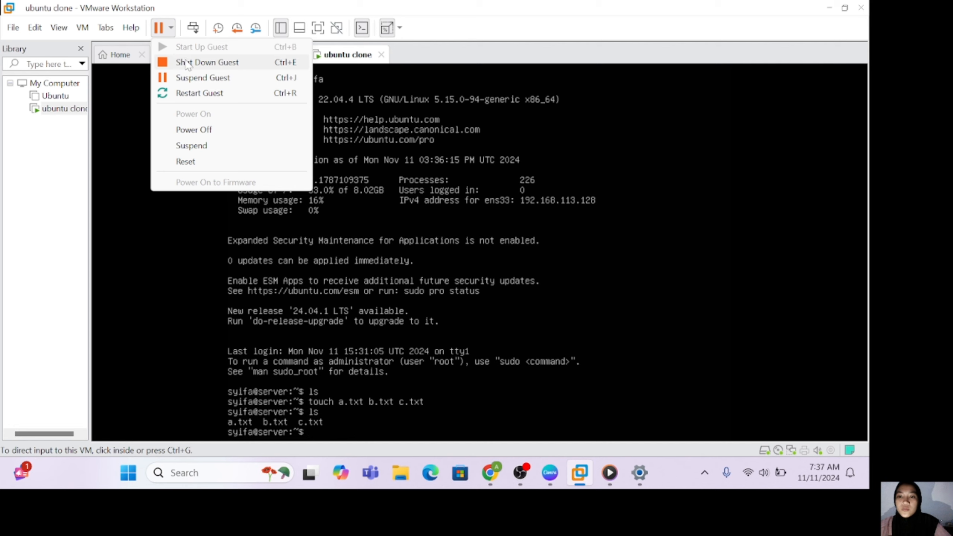
left_click(187, 62)
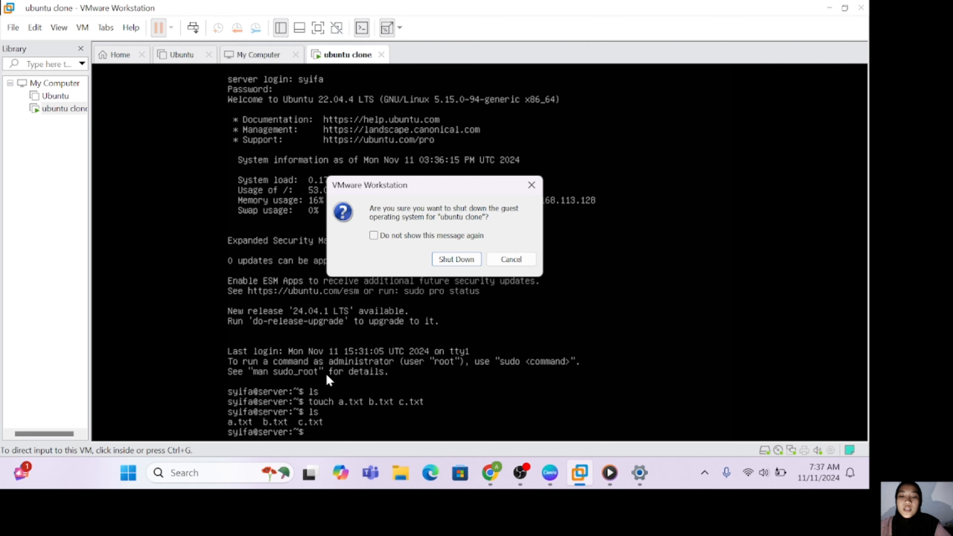
left_click(462, 260)
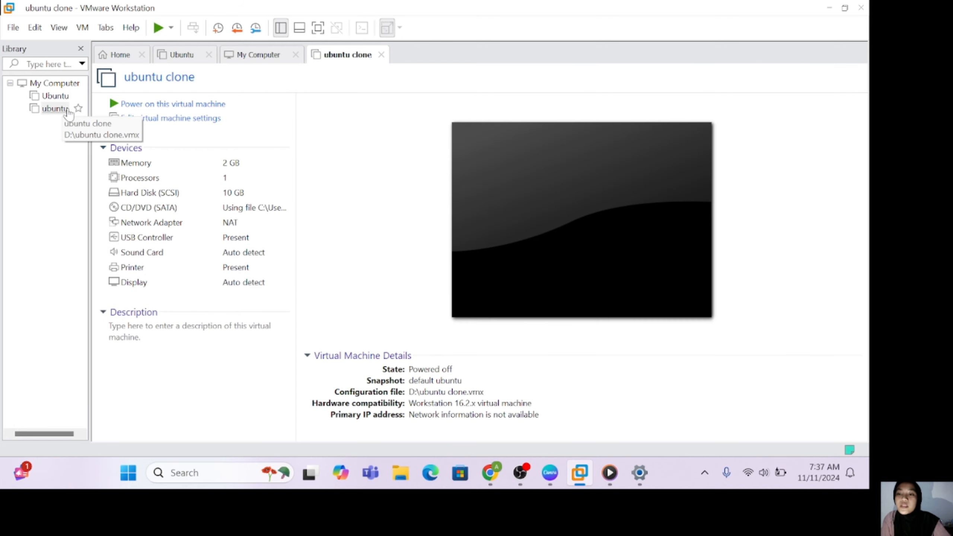
Step: Revert the ubuntu clone virtual machine to the "default ubuntu" snapshot
left_click(62, 109)
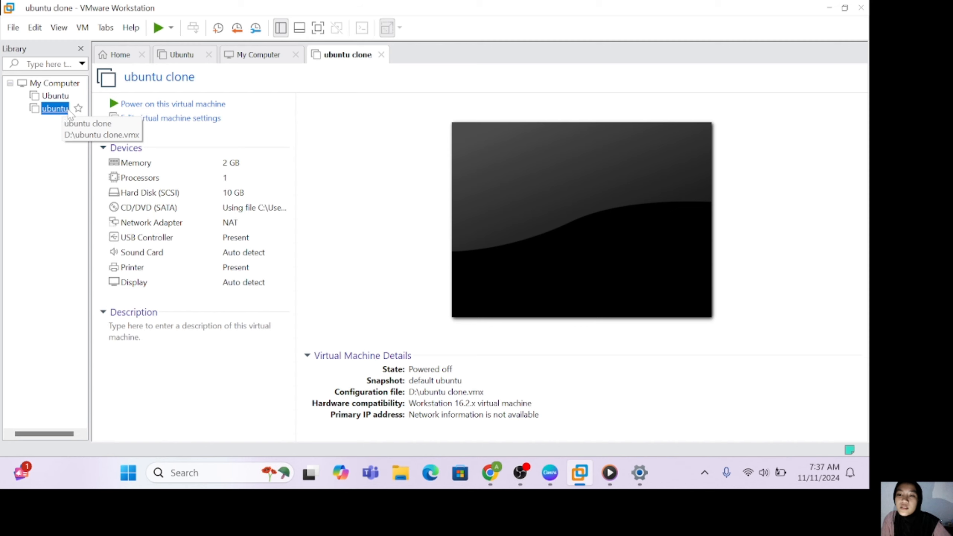
right_click(68, 113)
mouse_move(146, 314)
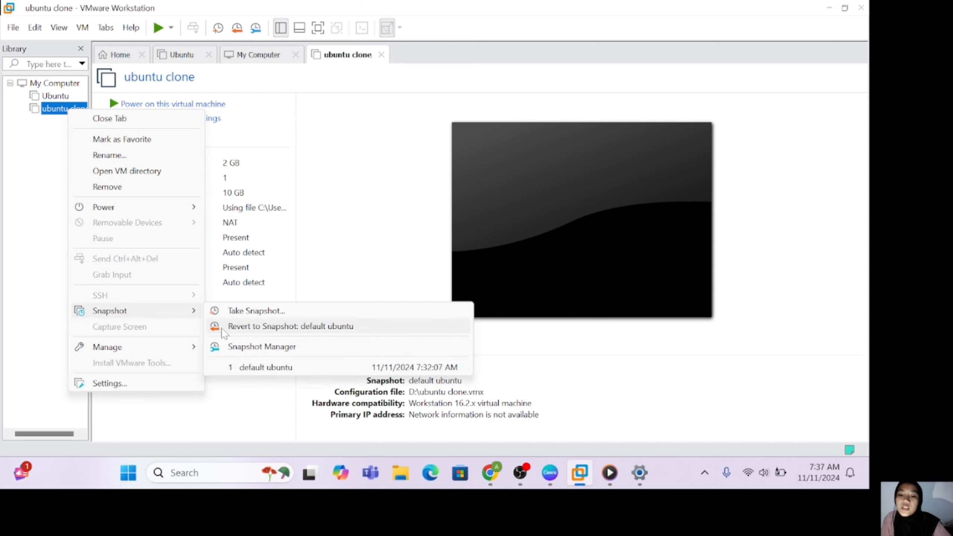
left_click(247, 327)
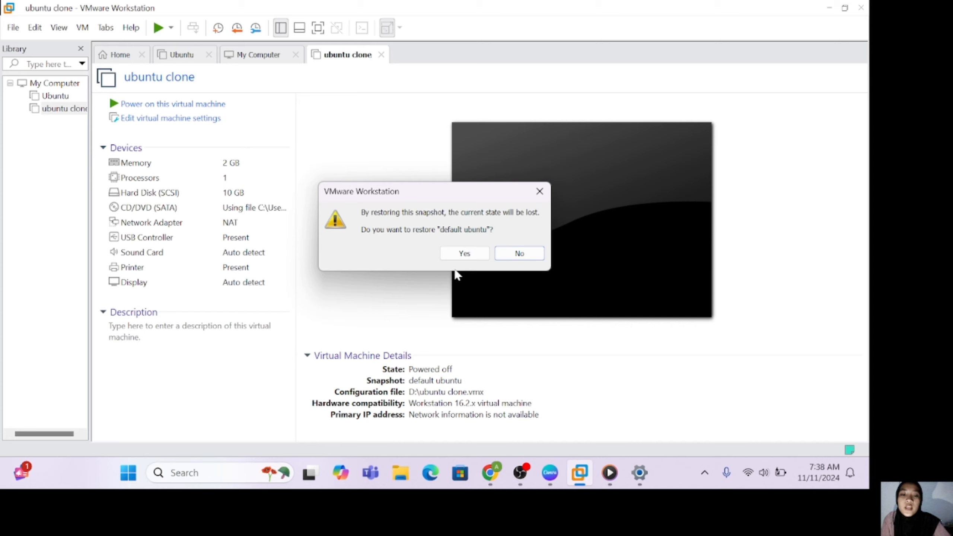
left_click(475, 255)
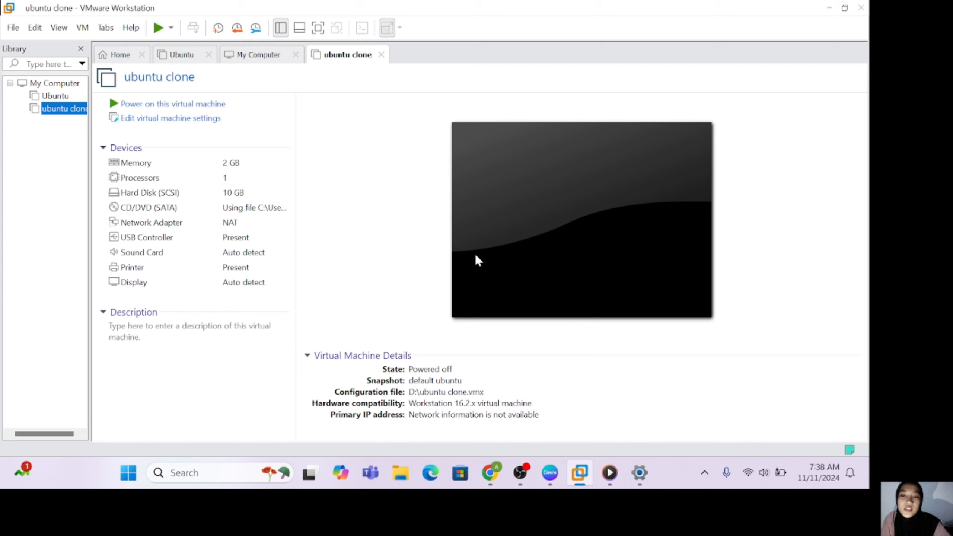
Step: Power on the restored ubuntu clone, dismiss the side channel mitigations hint, and log in with the username and account password
left_click(157, 105)
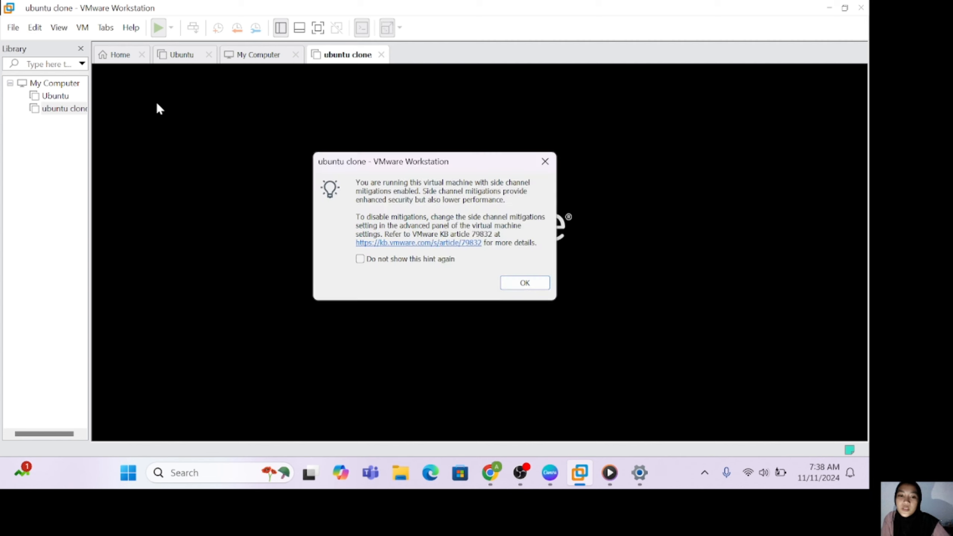
left_click(552, 161)
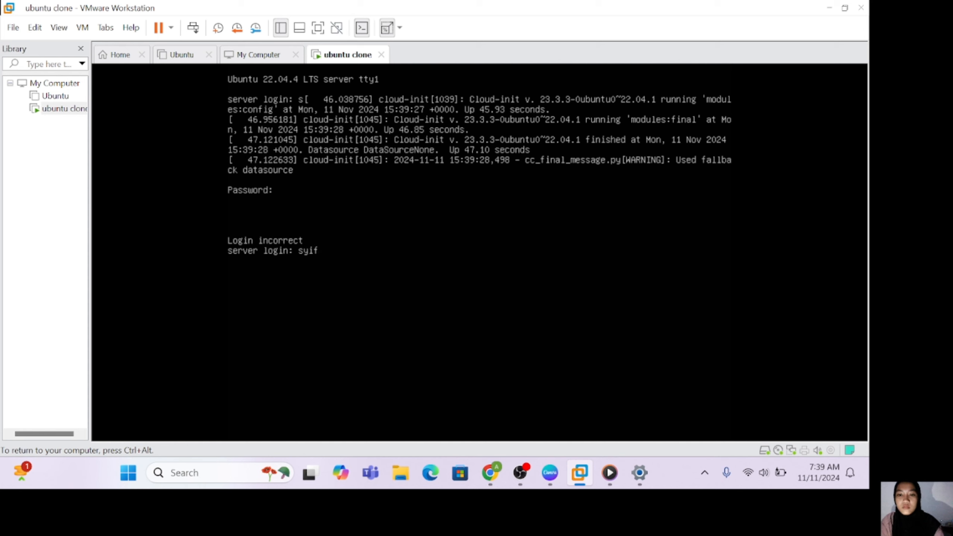
type("a")
key("Return")
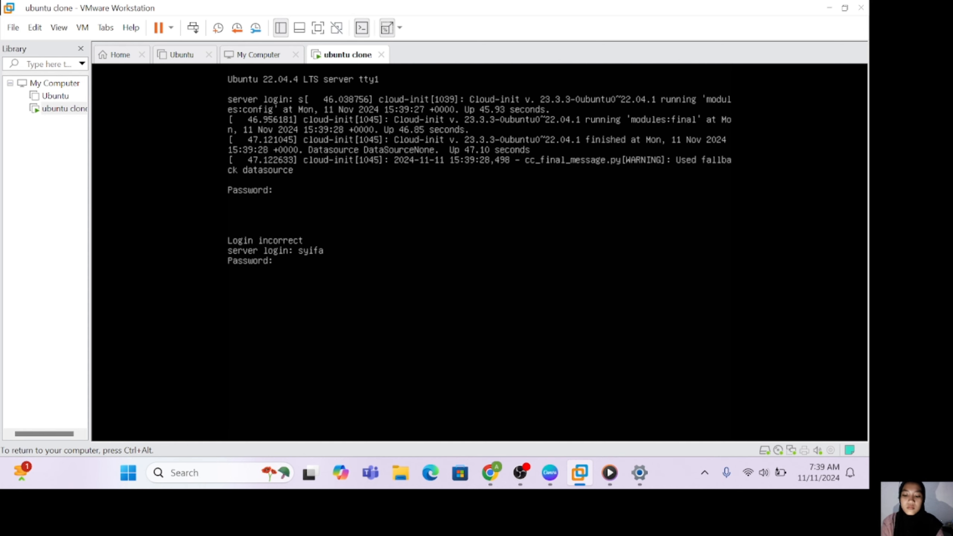
key("Return")
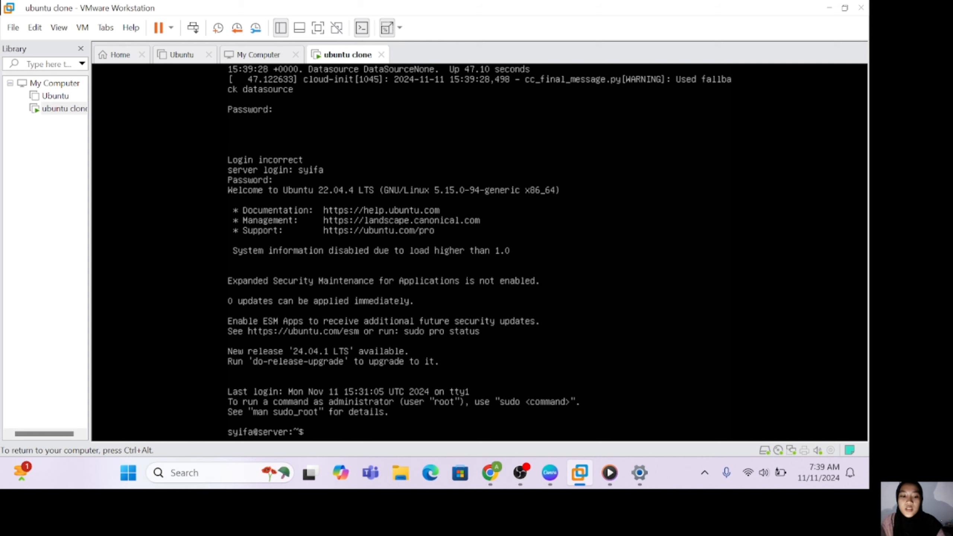
Step: List the restored home directory with ls and shut down the ubuntu clone's guest operating system
type("ls")
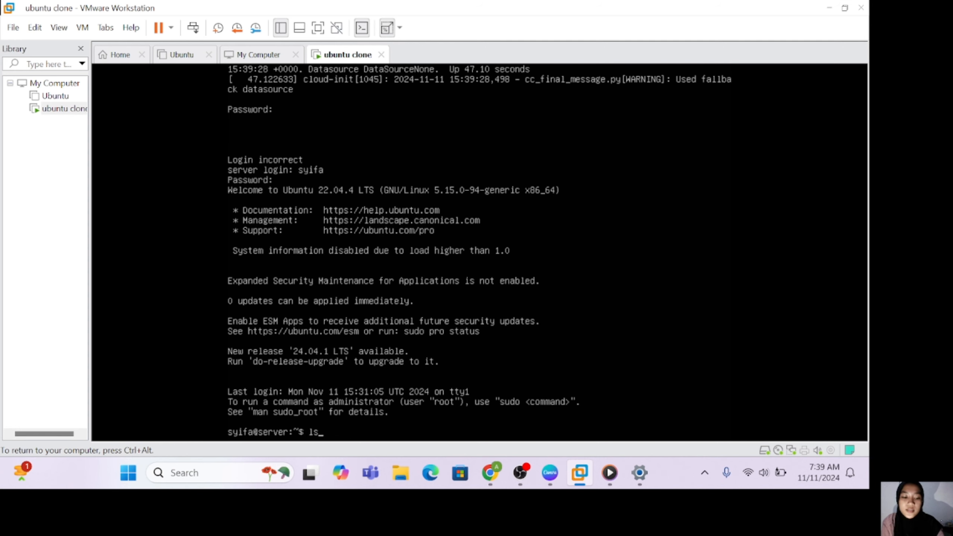
key("Return")
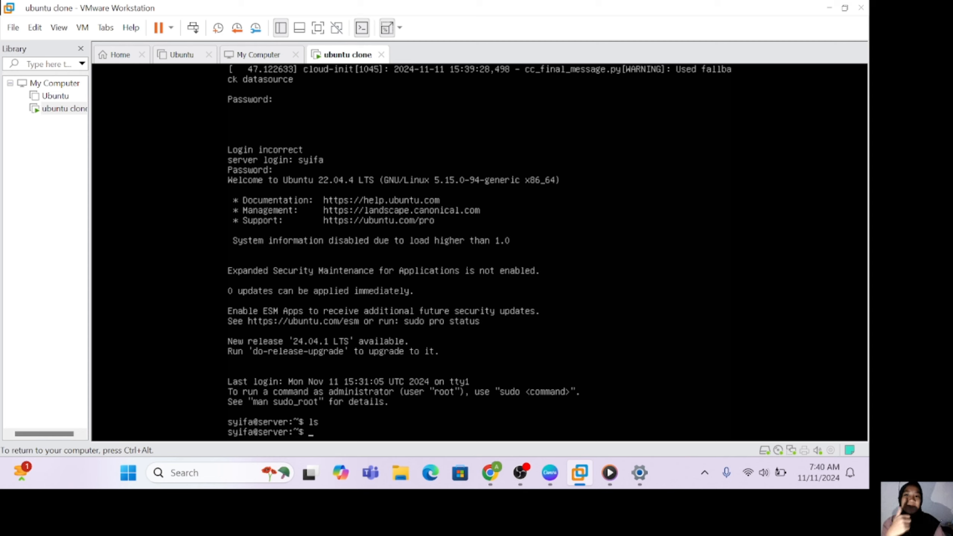
key("ctrl+alt")
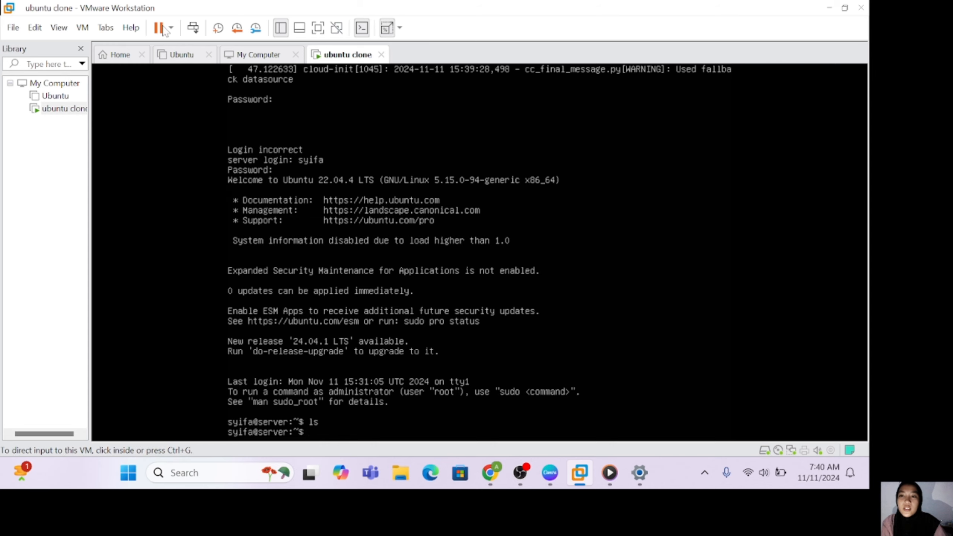
left_click(170, 27)
left_click(191, 62)
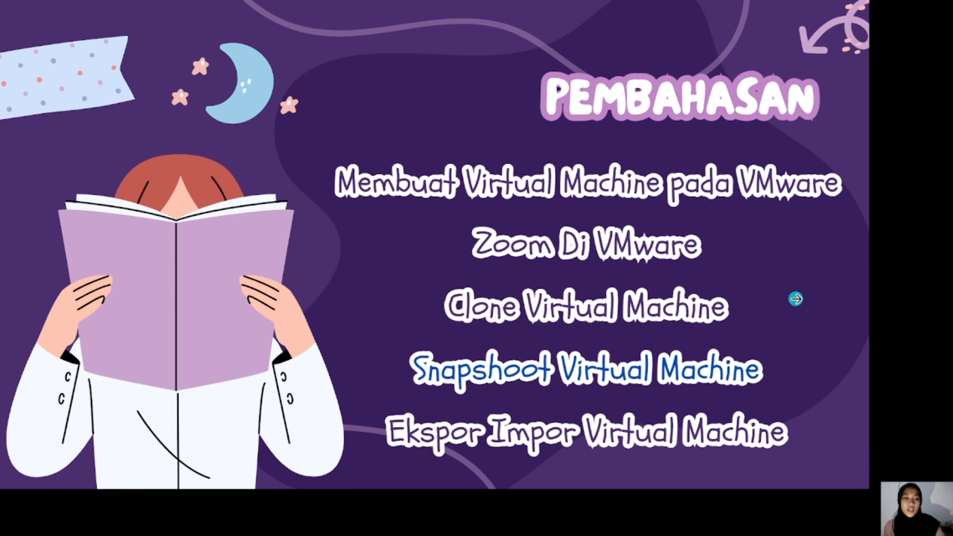
left_click(796, 299)
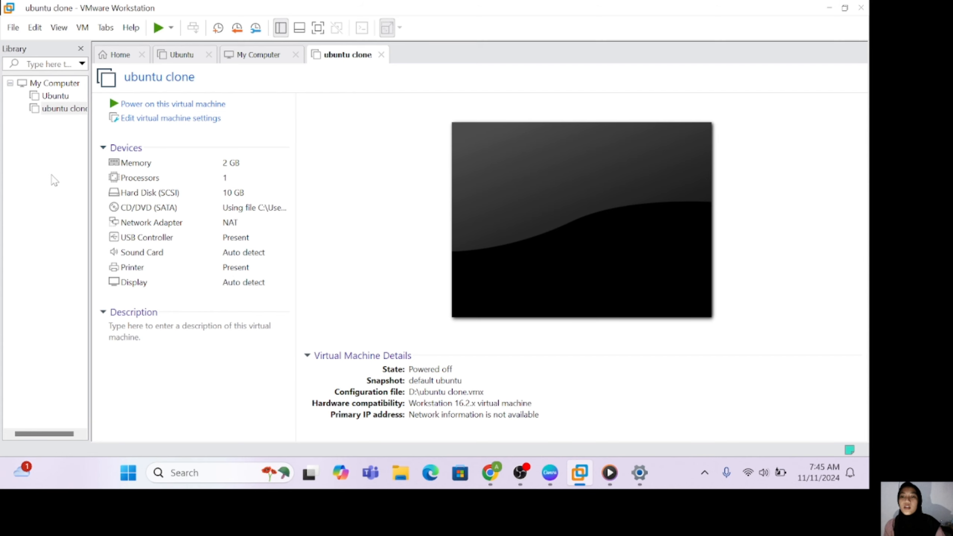
Step: Start exporting the ubuntu clone virtual machine to OVF and choose New Volume (D:) as the destination
left_click(56, 97)
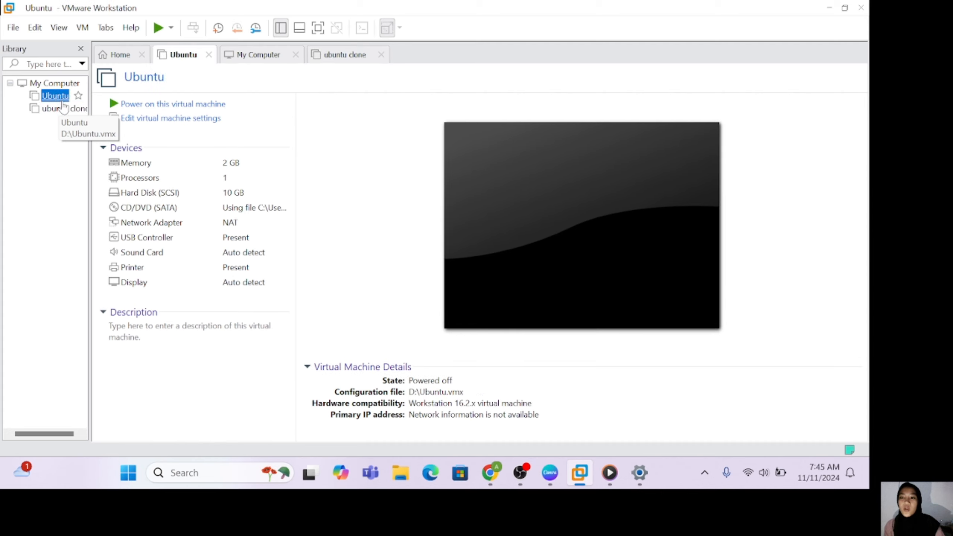
left_click(60, 108)
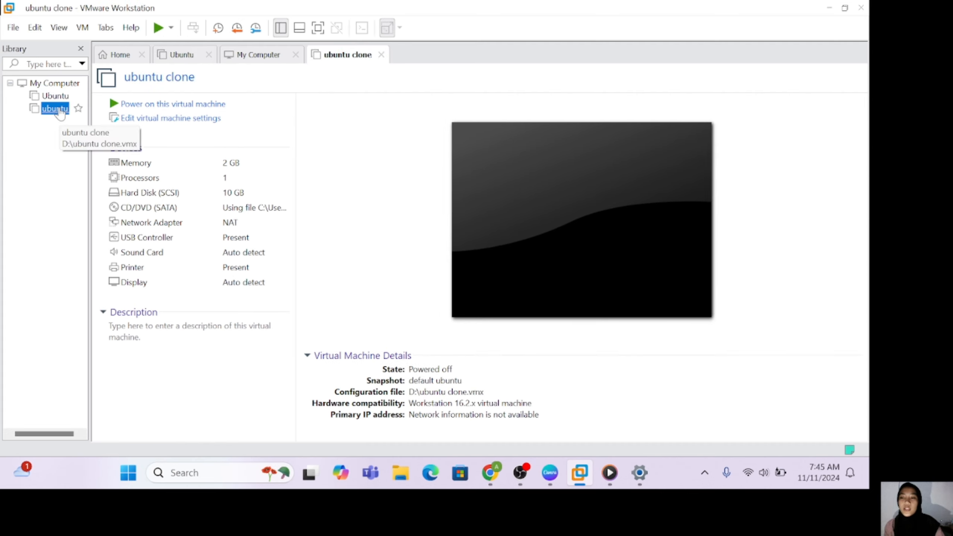
left_click(13, 27)
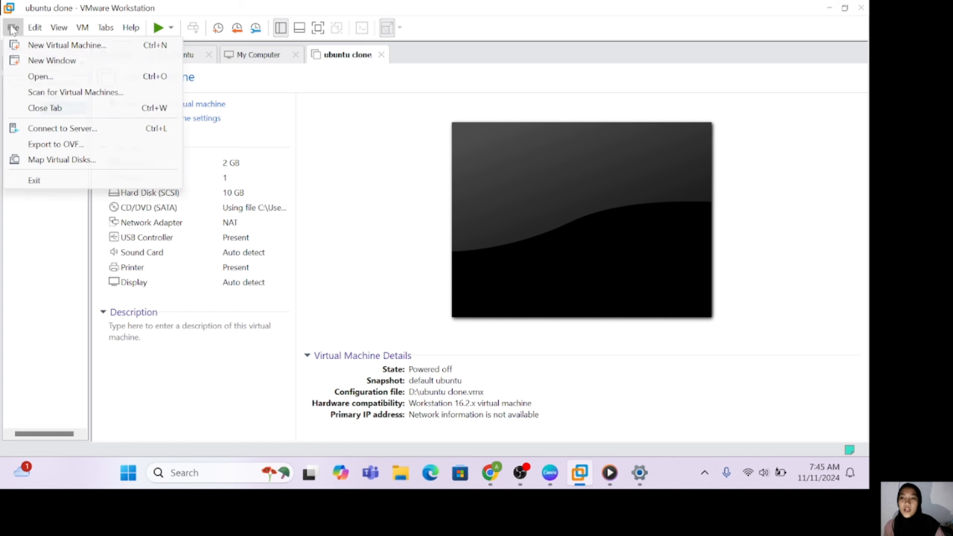
left_click(42, 145)
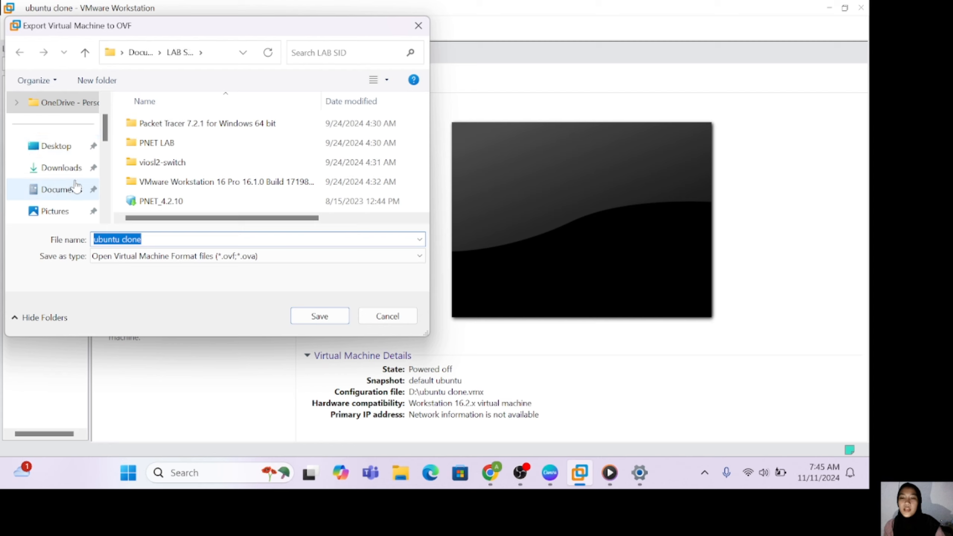
scroll(77, 186, "down", 3)
scroll(74, 147, "up", 2)
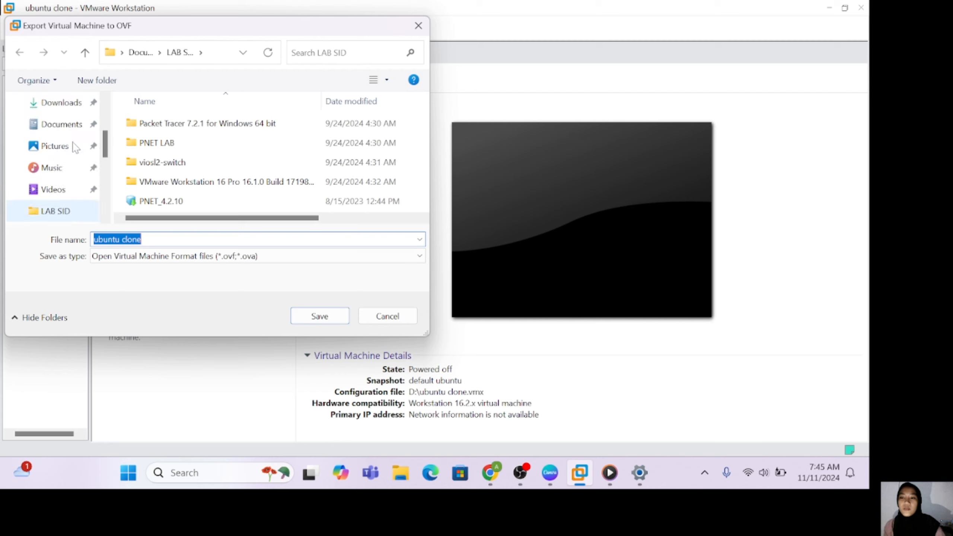
scroll(66, 154, "down", 2)
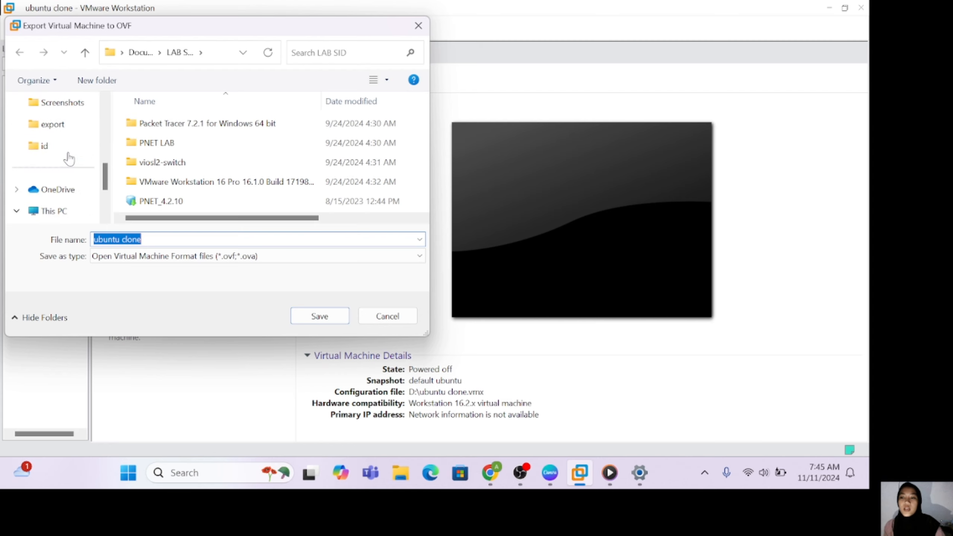
scroll(69, 180, "down", 3)
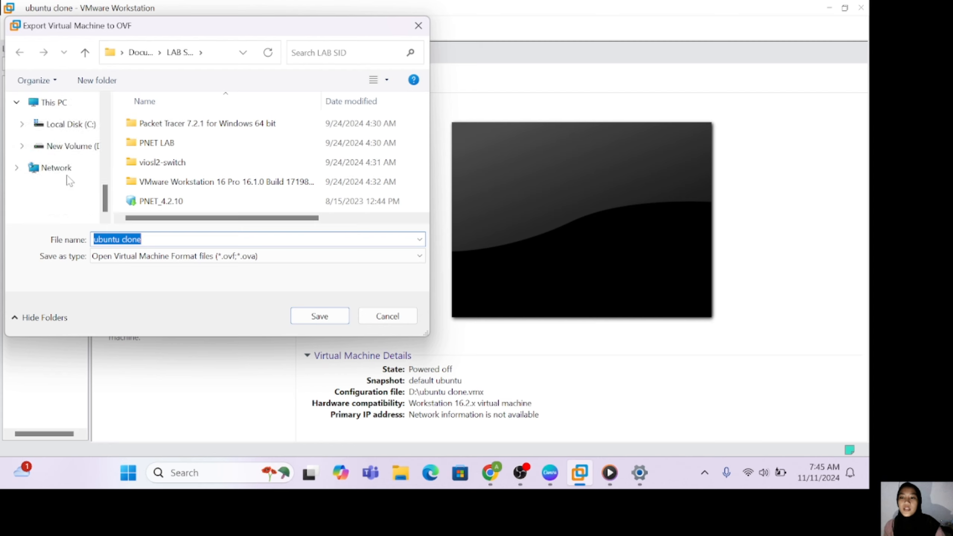
left_click(79, 155)
scroll(184, 172, "down", 1)
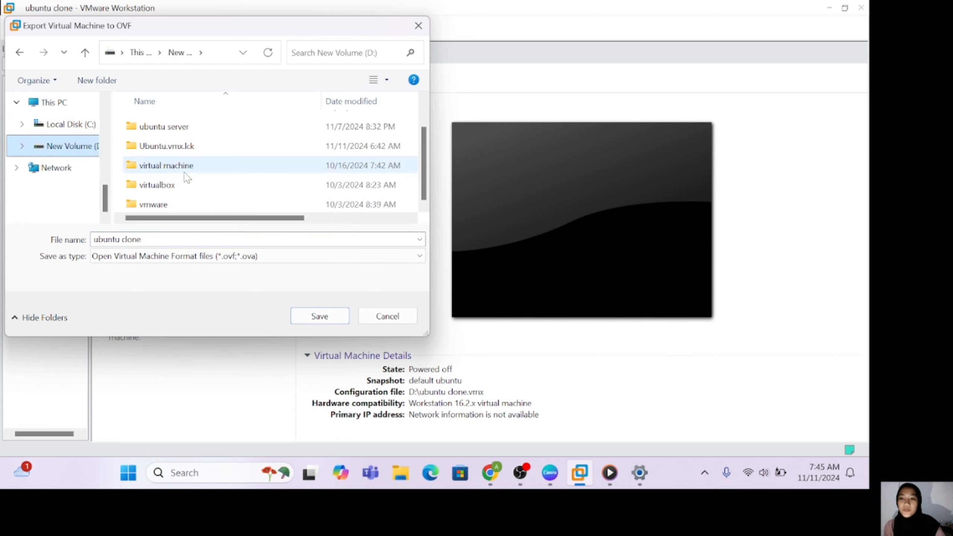
scroll(183, 179, "up", 1)
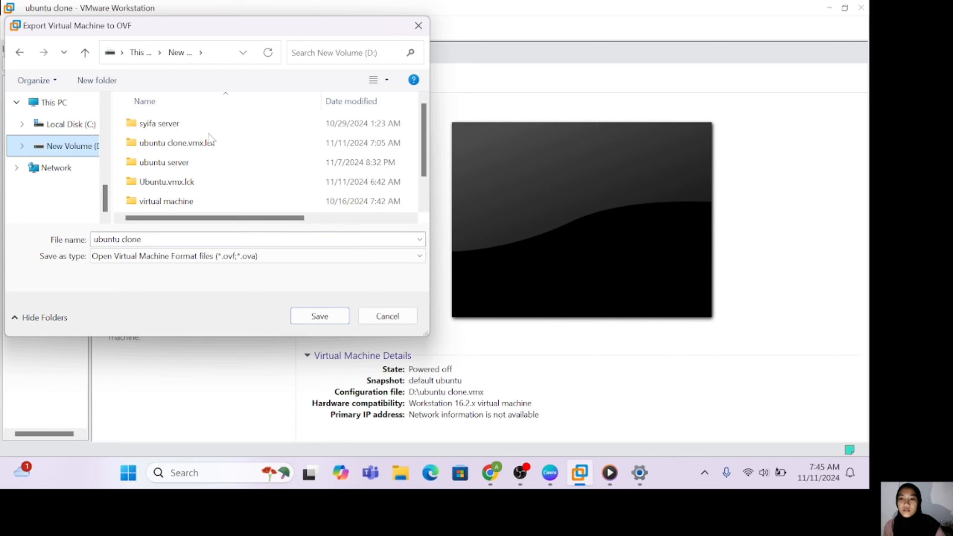
Step: Name the export file "ubuntu eksport" and save it to run the OVF export
left_click(161, 239)
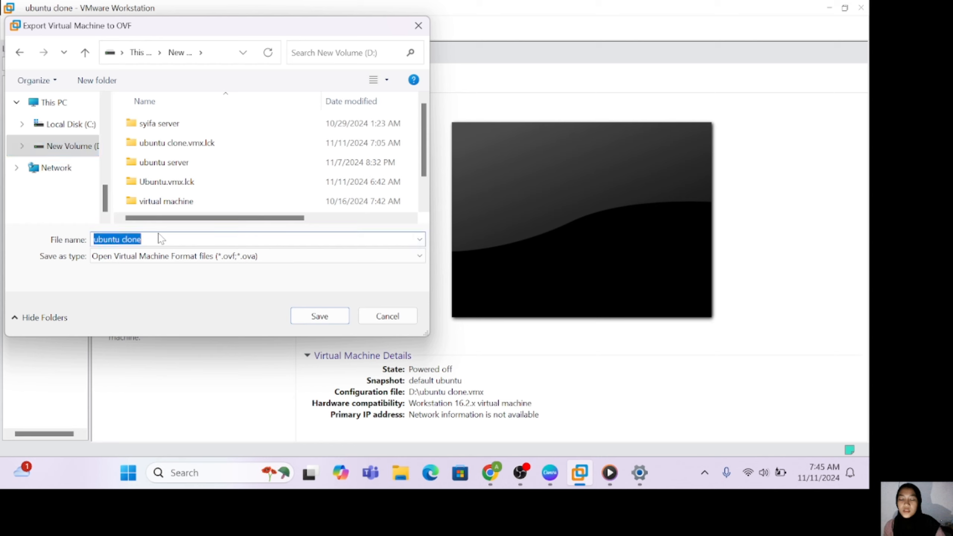
left_click(160, 238)
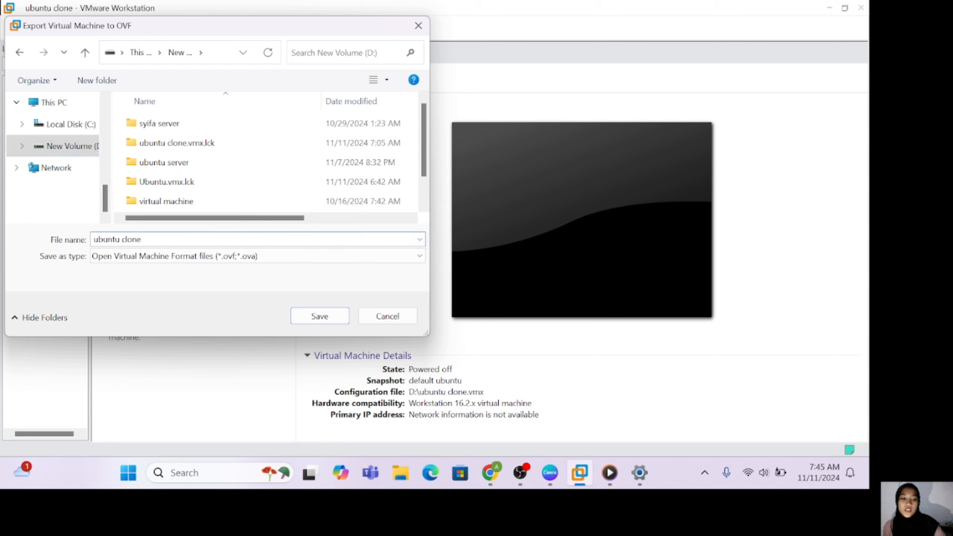
key("BackSpace")
key("BackSpace")
key("BackSpace")
key("BackSpace")
key("BackSpace")
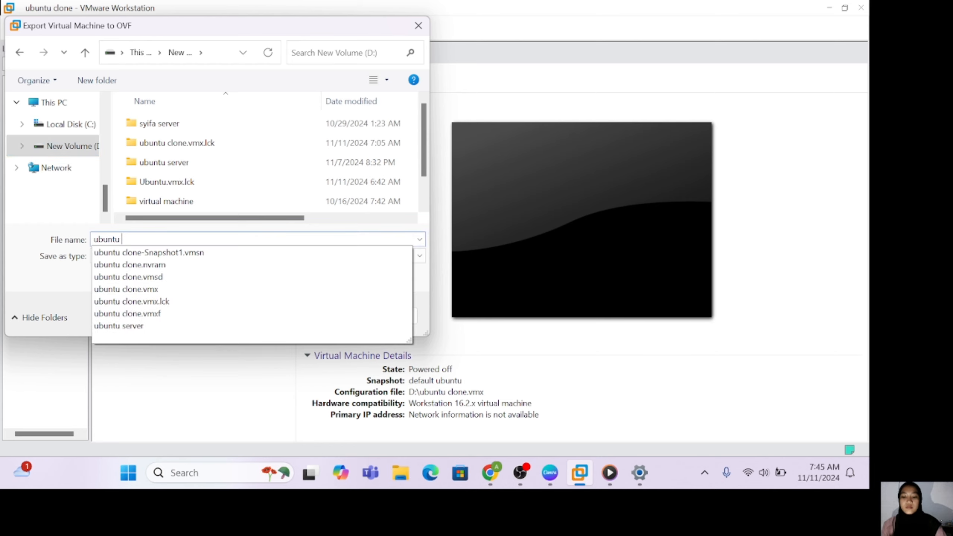
type("eksport")
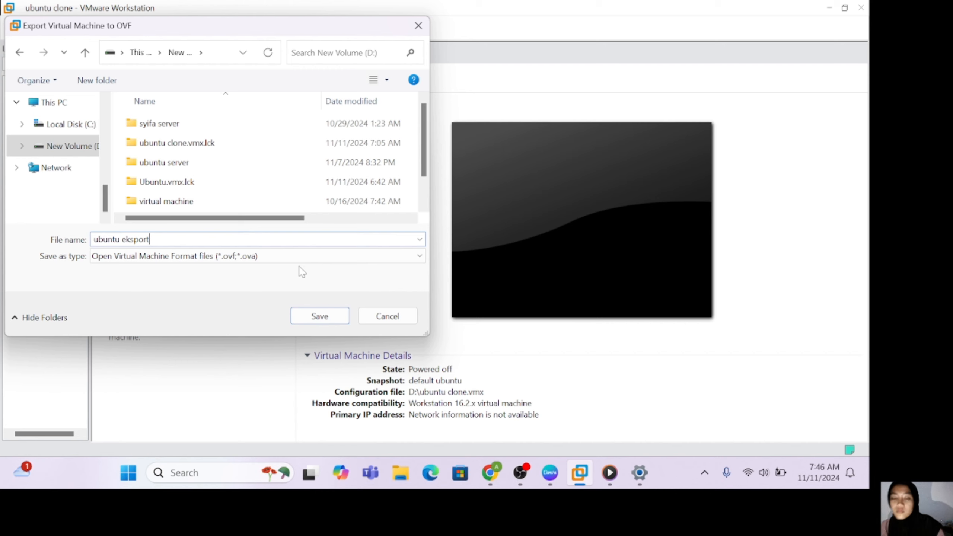
left_click(320, 316)
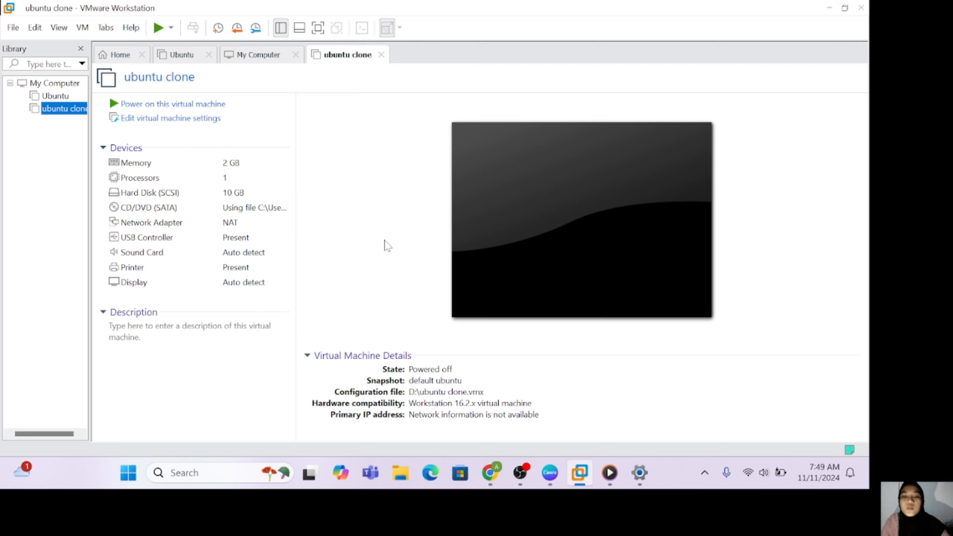
Step: Switch to File Explorer and open New Volume (D:)
left_click(398, 479)
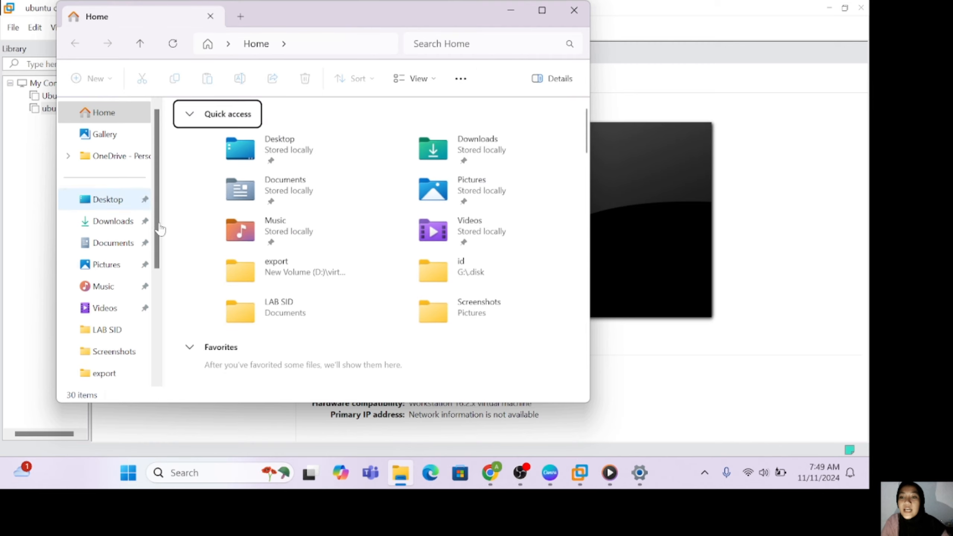
scroll(123, 270, "down", 5)
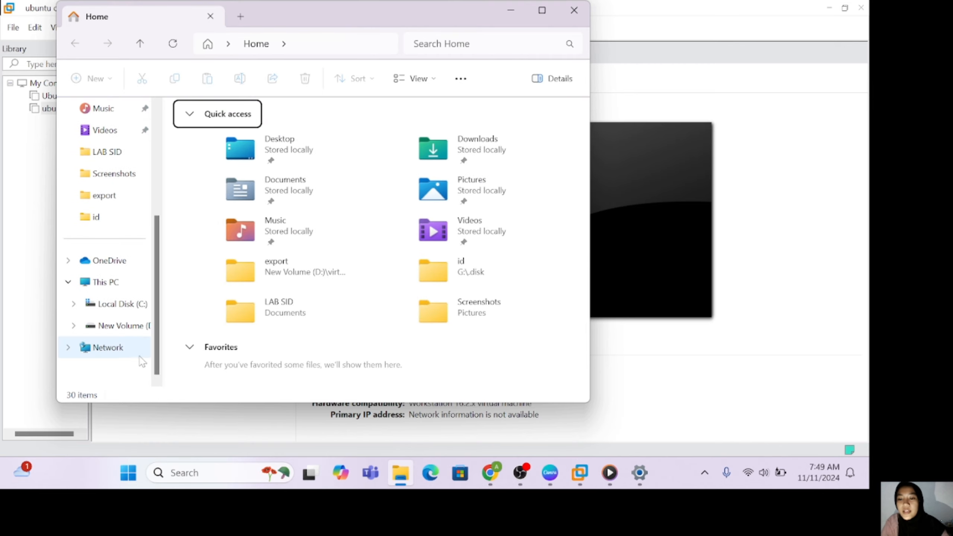
left_click(134, 327)
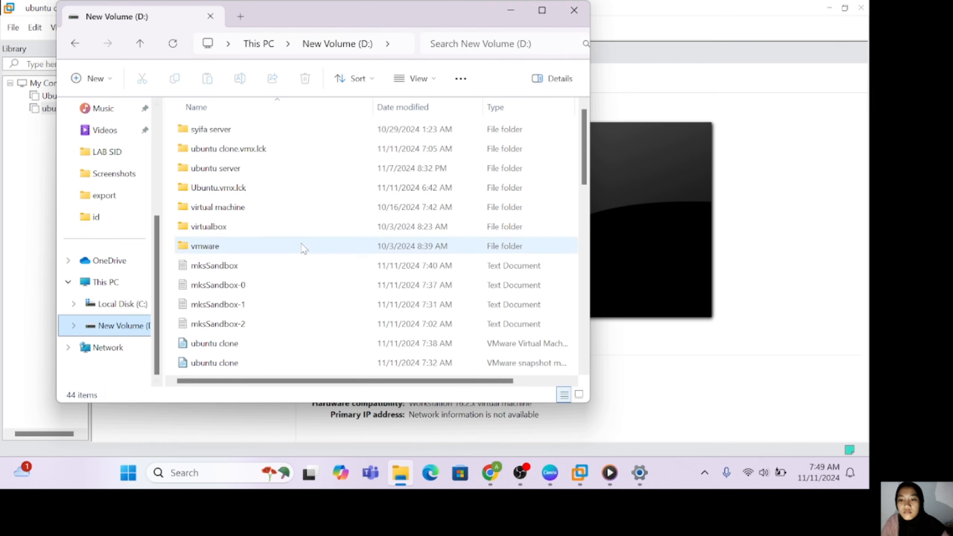
Step: Look through the files on New Volume (D:) for the exported ubuntu eksport package and its disk files
scroll(191, 247, "down", 4)
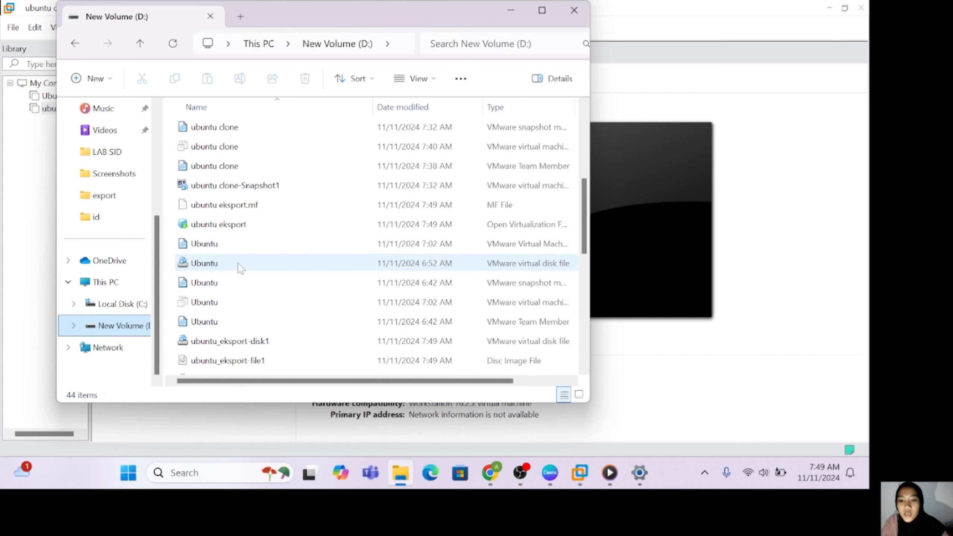
scroll(244, 198, "down", 3)
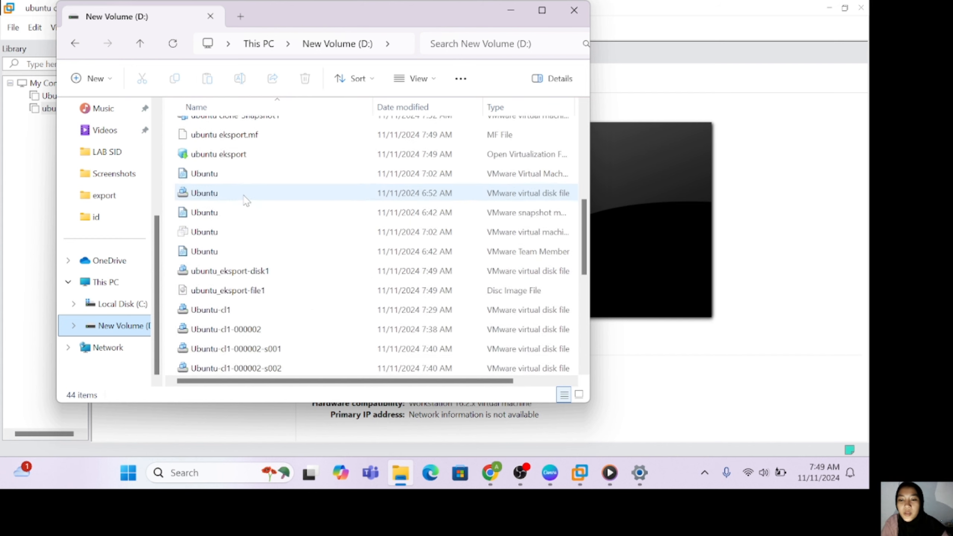
scroll(246, 200, "down", 3)
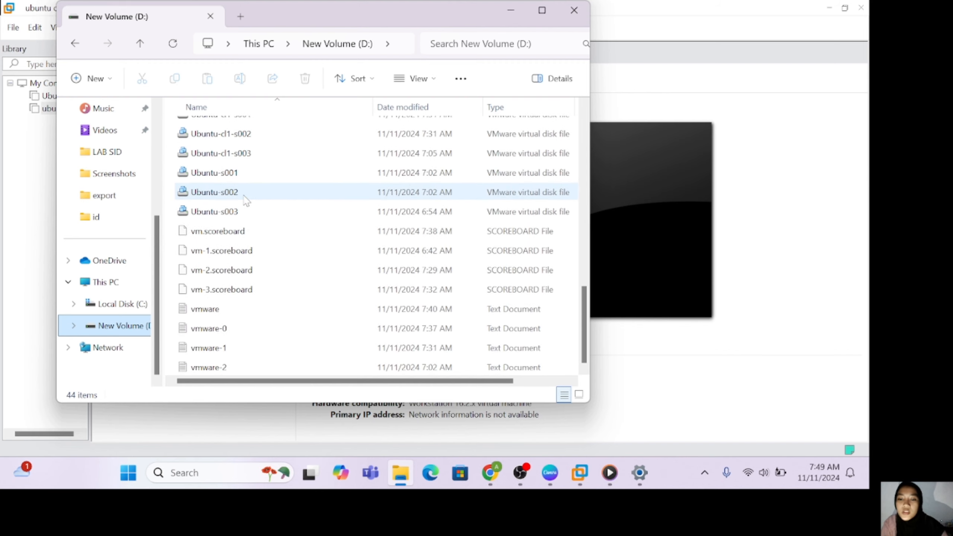
scroll(240, 203, "up", 2)
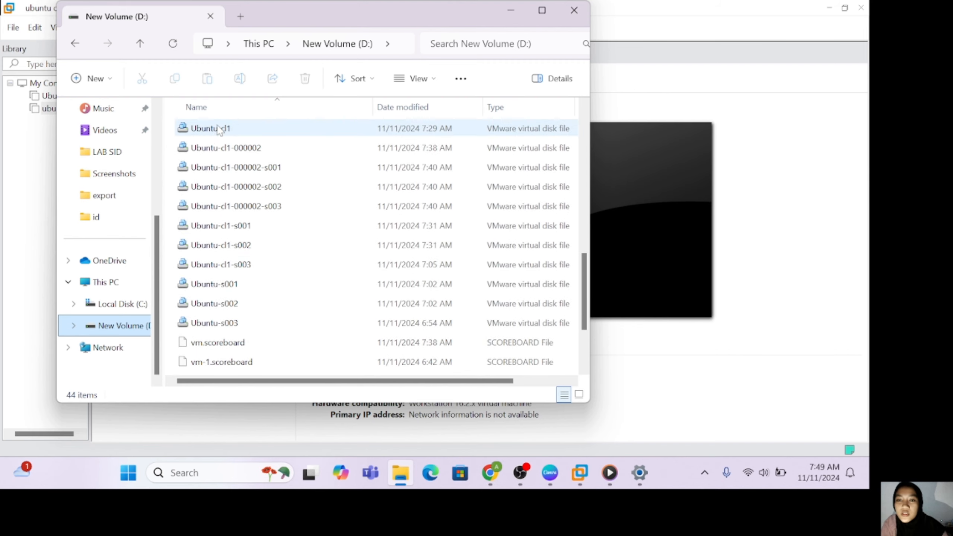
scroll(237, 184, "up", 3)
scroll(238, 181, "up", 3)
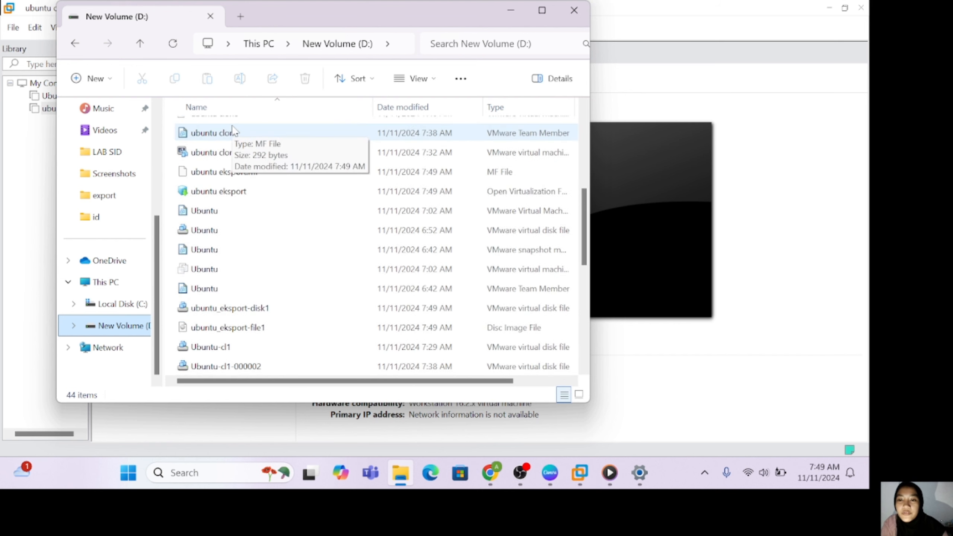
scroll(237, 150, "up", 1)
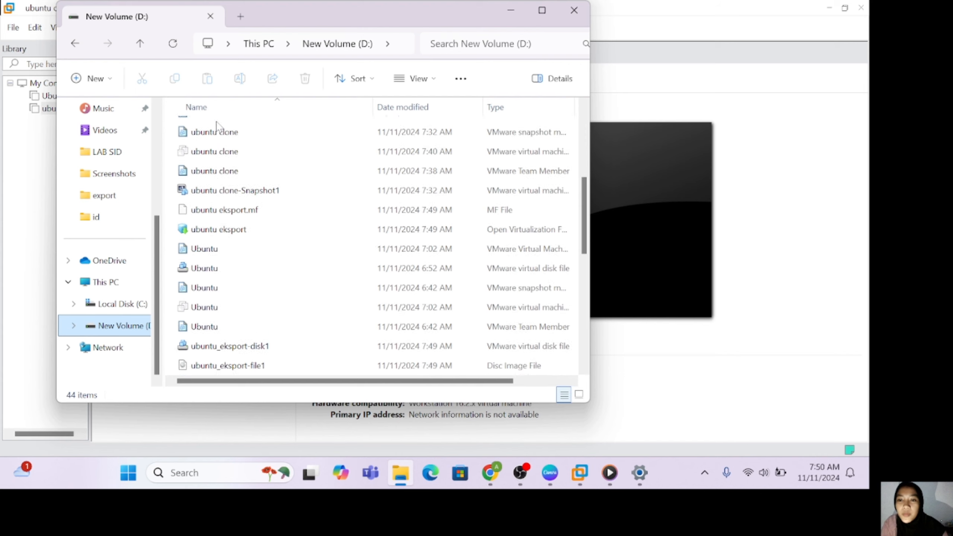
scroll(219, 127, "up", 1)
scroll(234, 235, "down", 1)
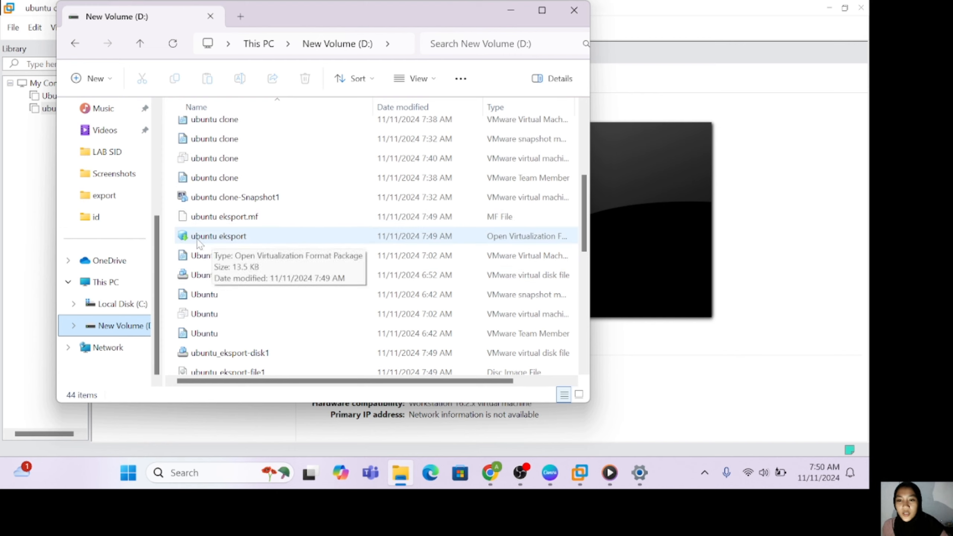
Step: Open the "ubuntu eksport" OVF package in VMware Workstation and name the new virtual machine "ubuntu import"
left_click(234, 240)
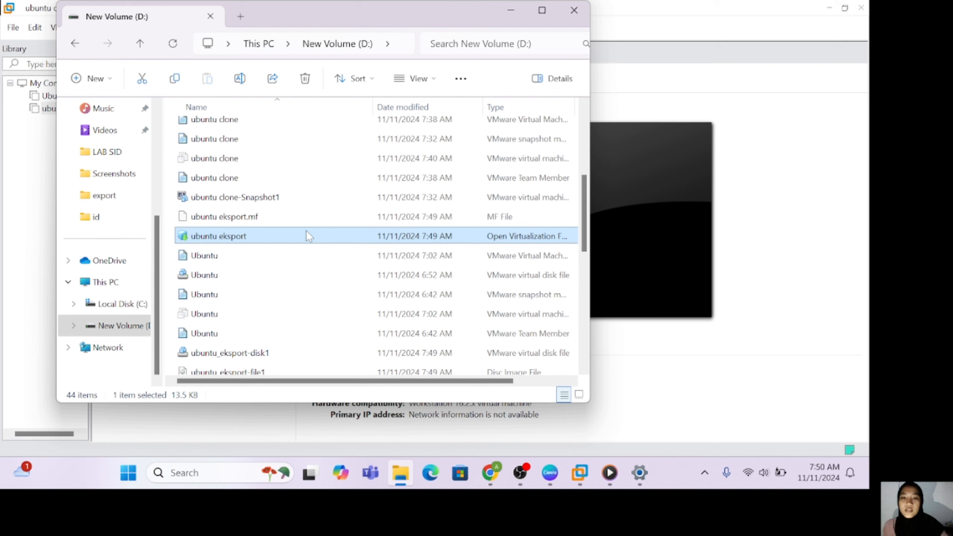
right_click(306, 231)
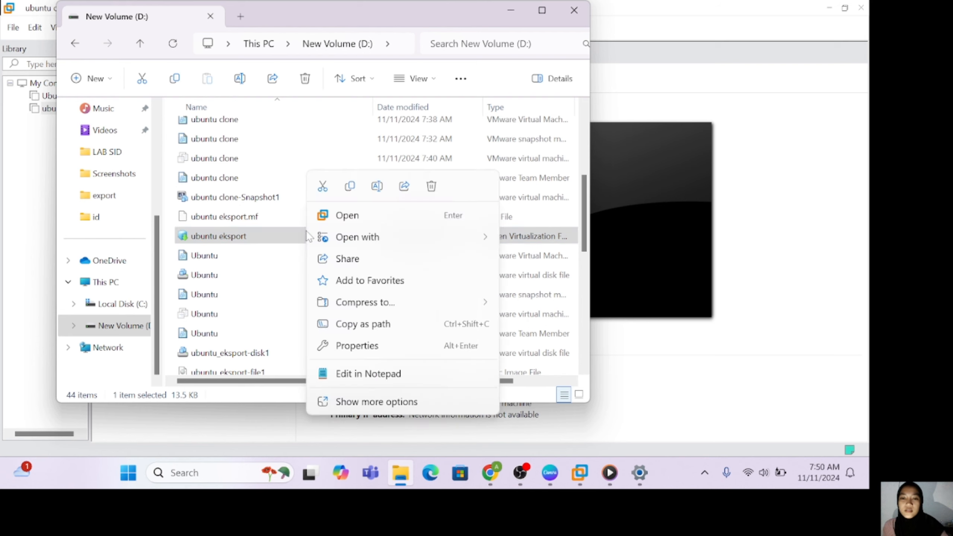
left_click(355, 220)
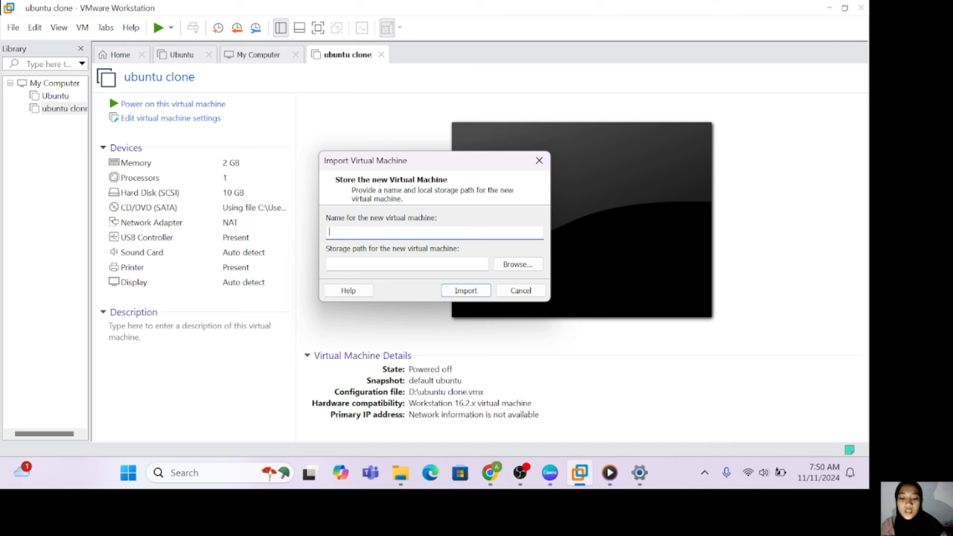
type("ubuntu import")
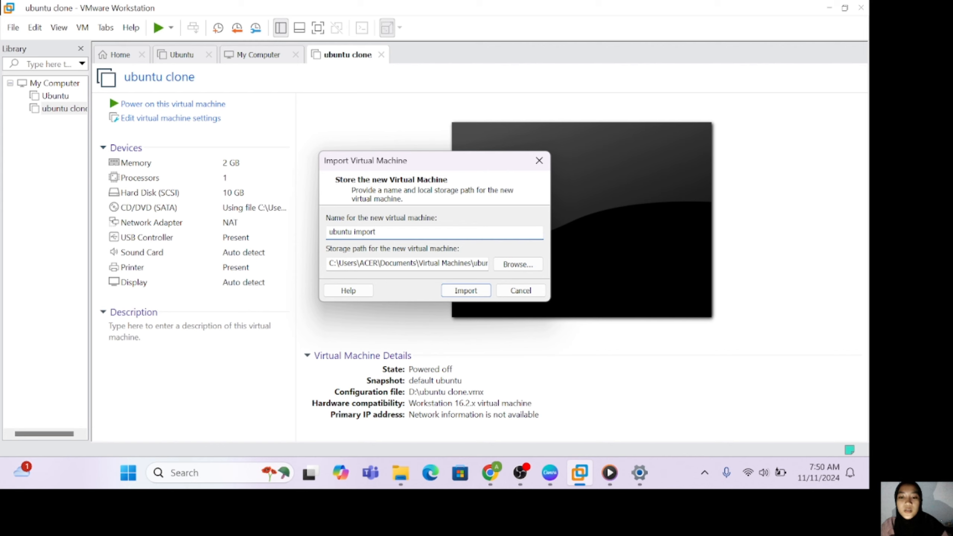
Step: Set the new virtual machine's storage path to the Documents folder and import it
left_click(516, 263)
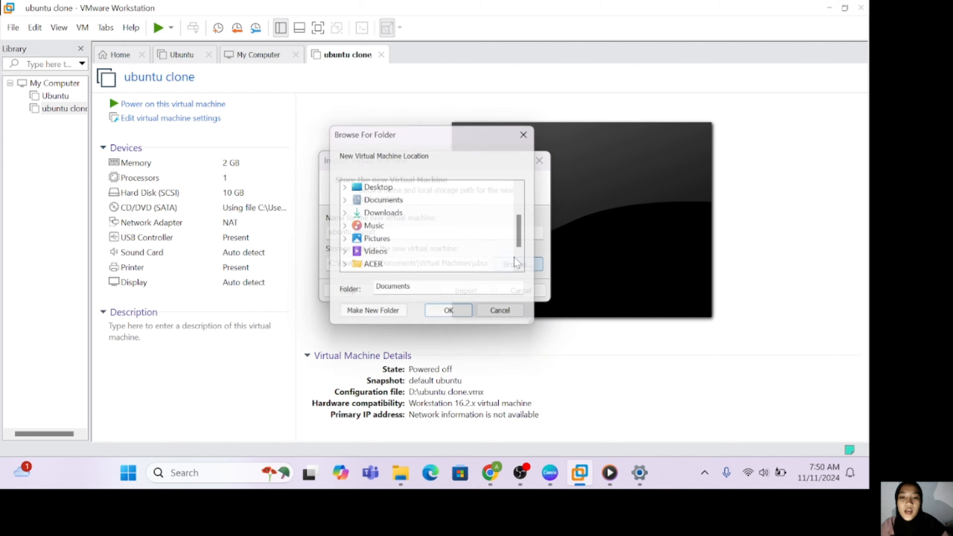
scroll(414, 242, "down", 1)
scroll(415, 244, "up", 5)
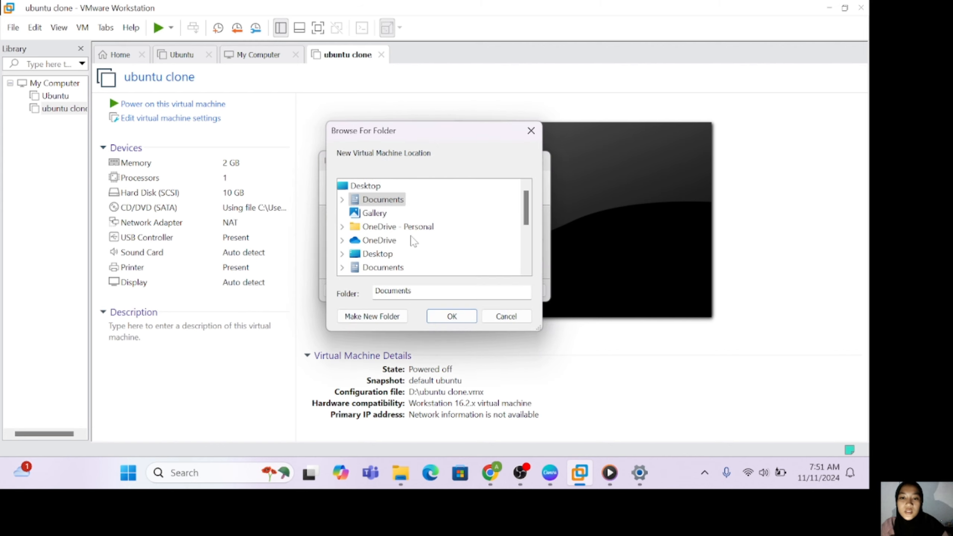
double_click(382, 199)
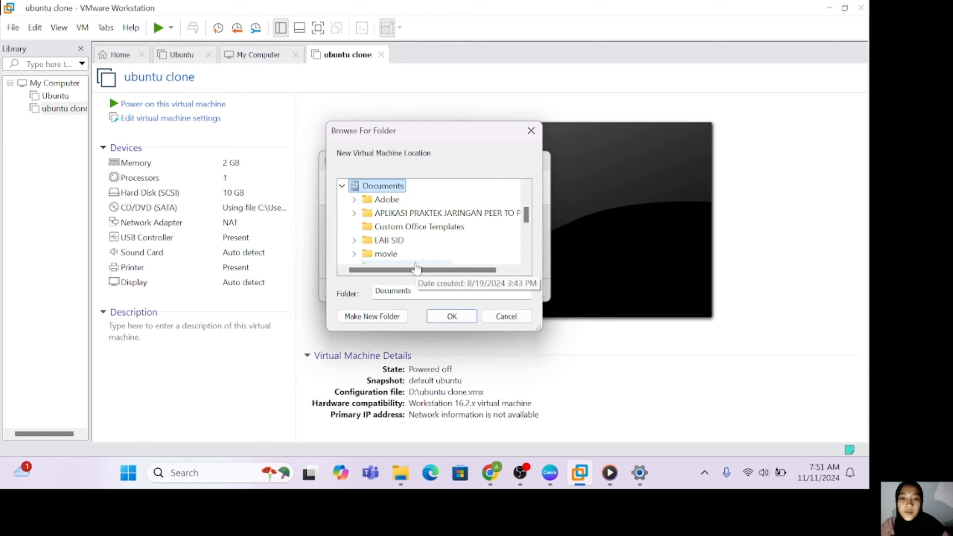
left_click(451, 316)
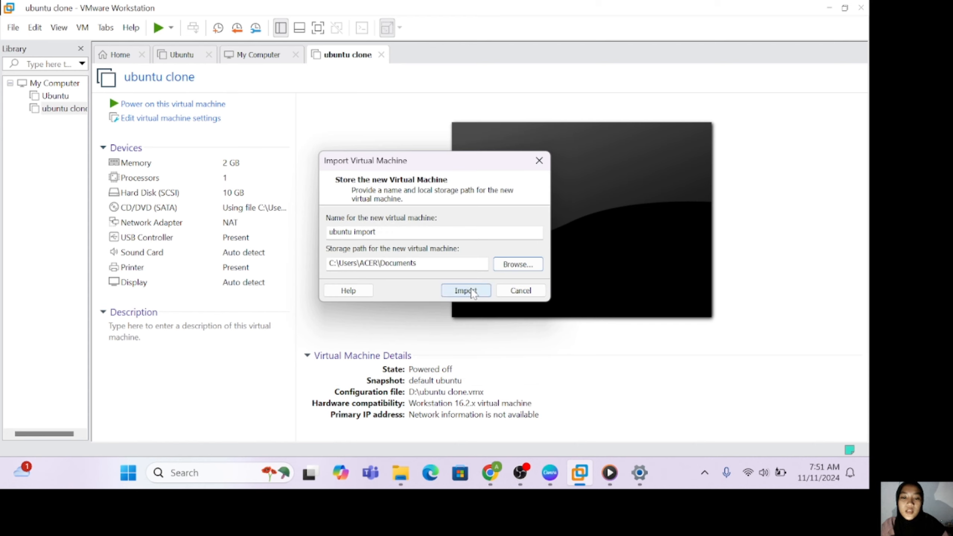
left_click(471, 297)
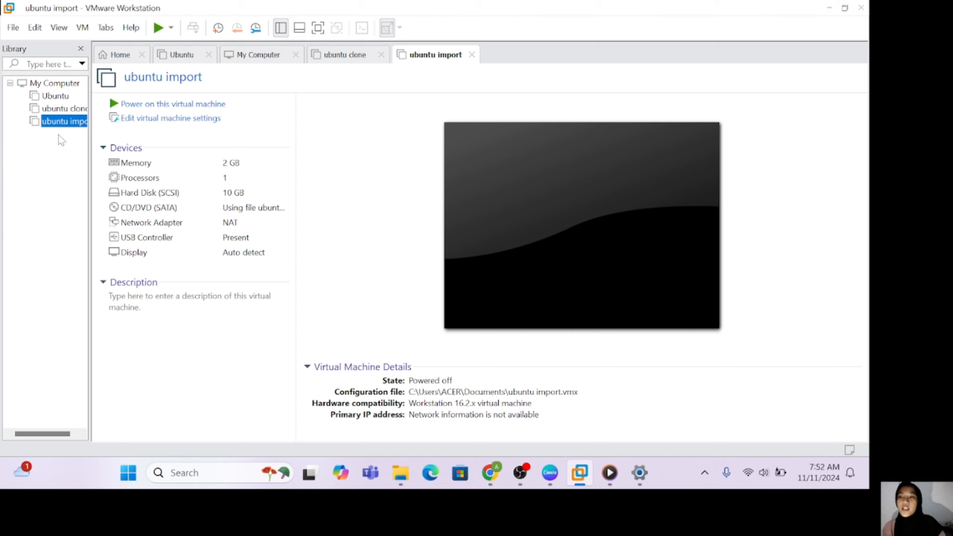
Step: View the Ubuntu and ubuntu clone virtual machines in the library
left_click(55, 96)
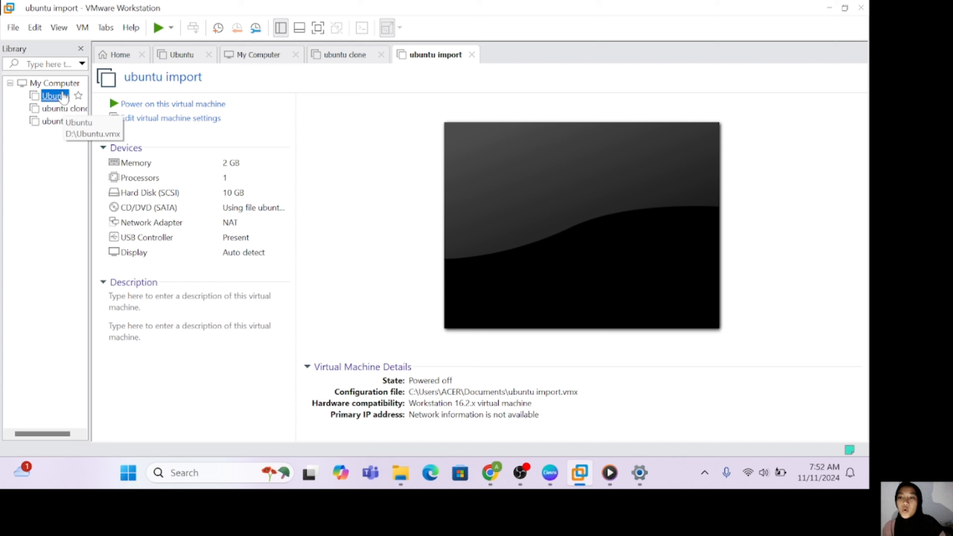
left_click(59, 109)
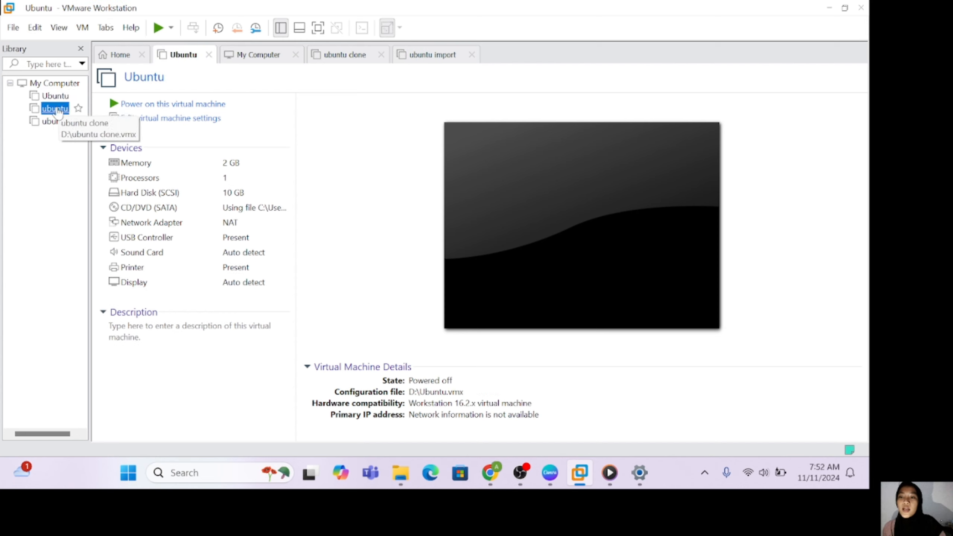